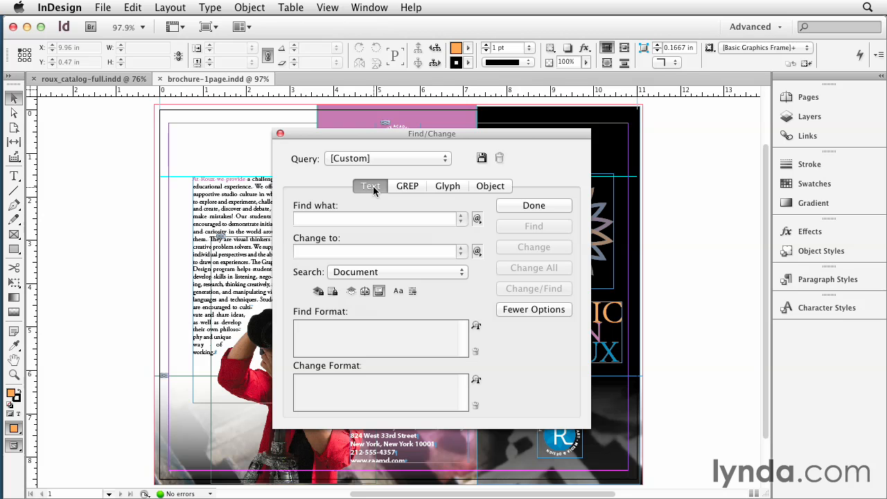
Examine the Character Color criteria for finding text formatting, trying the C=29 M=69 Y=0 K=0 swatch and resetting to Any Swatch
click(476, 324)
click(210, 238)
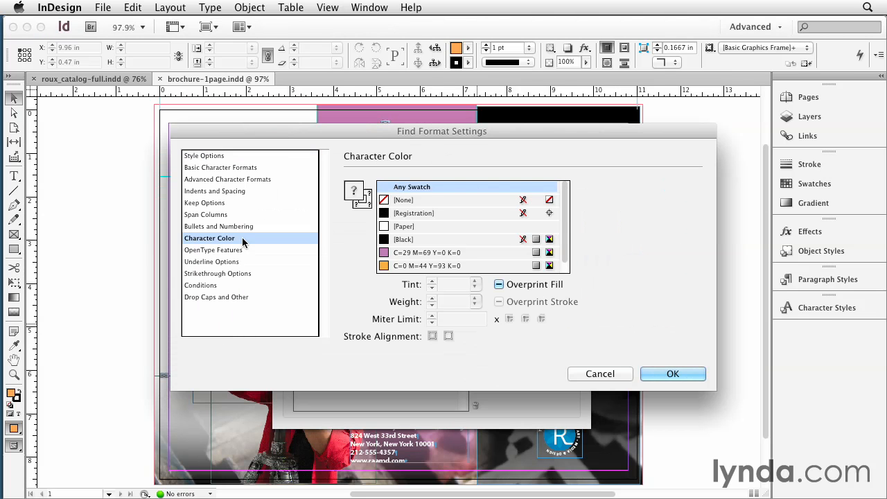
click(401, 253)
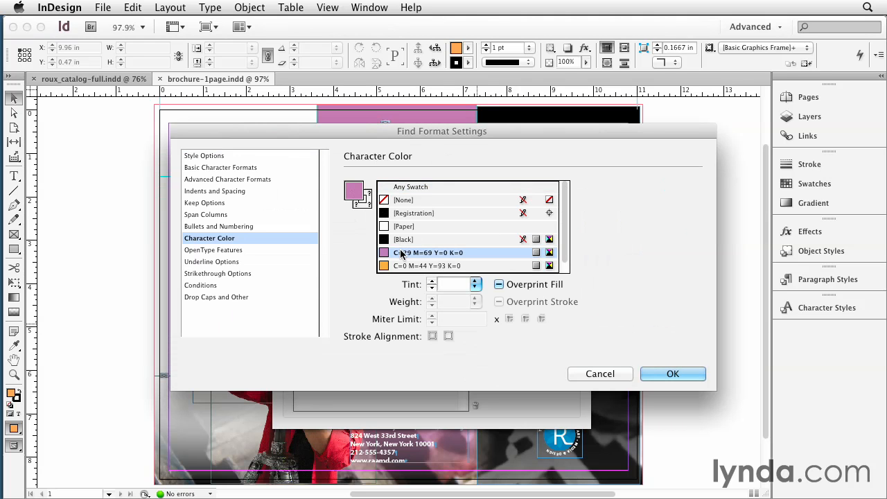
click(409, 187)
click(655, 373)
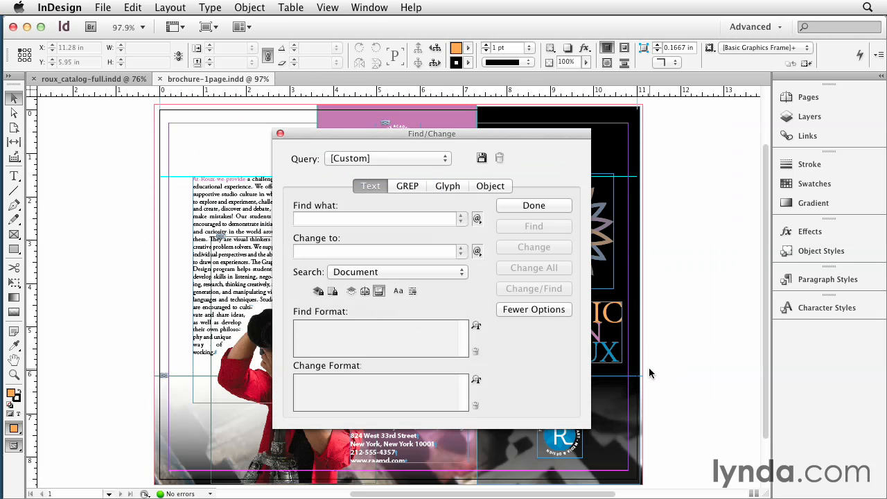
Examine the Fill and Stroke criteria for finding object formatting, cancel the format options, and close Find/Change
click(500, 186)
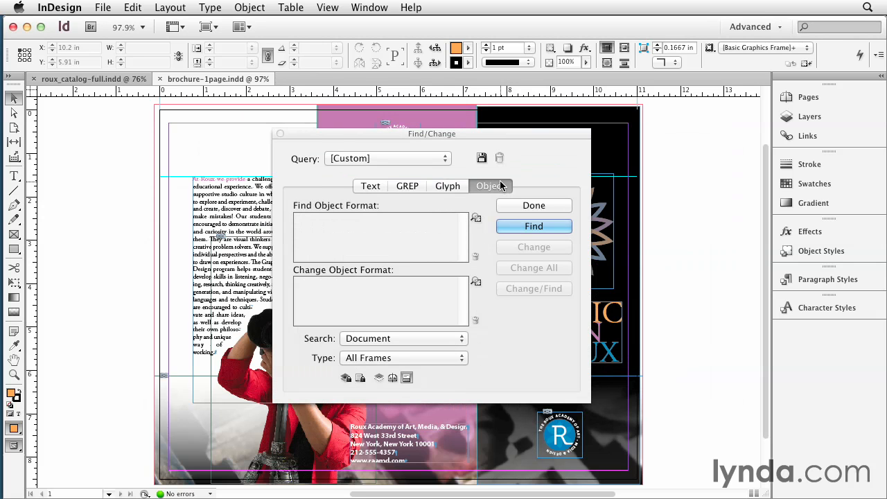
click(365, 186)
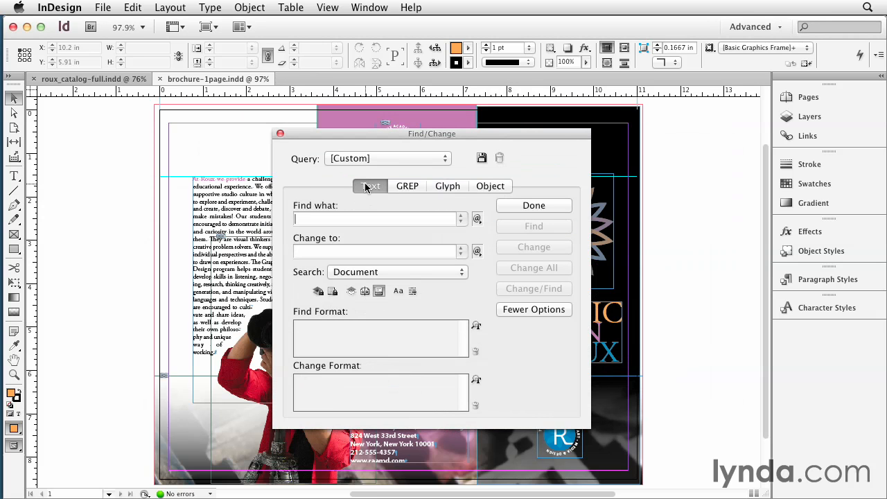
click(499, 186)
click(476, 218)
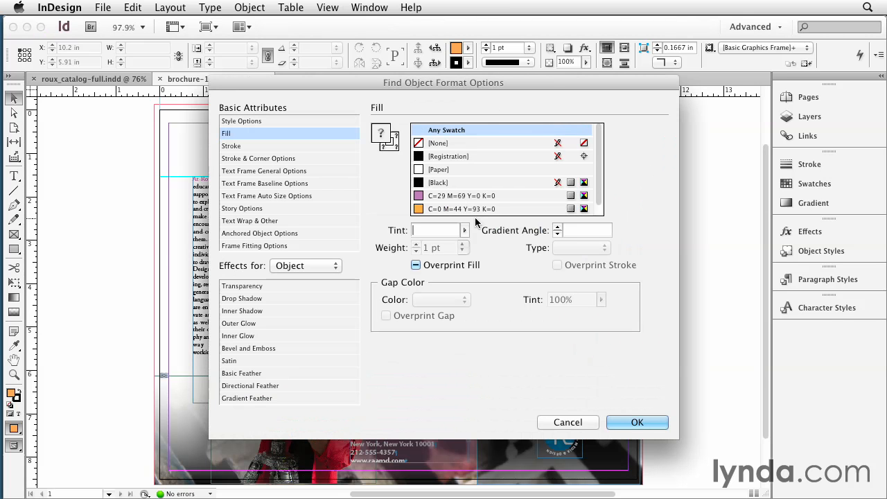
click(299, 145)
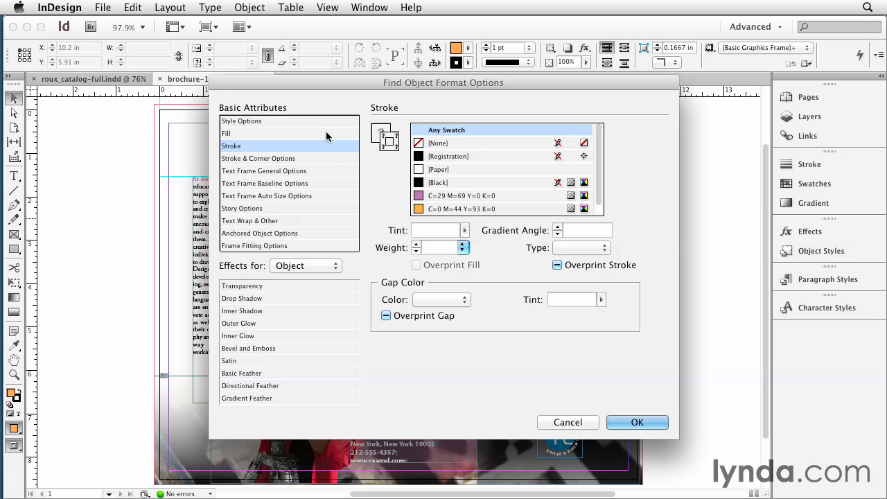
click(325, 131)
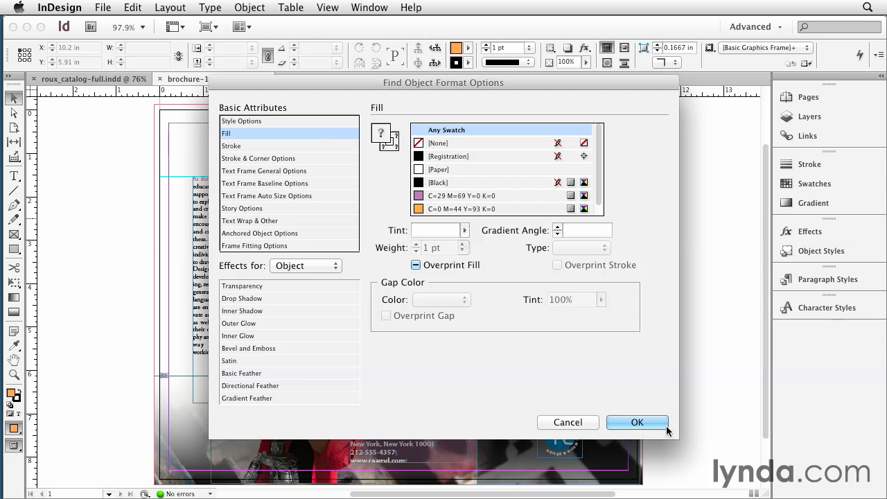
click(568, 422)
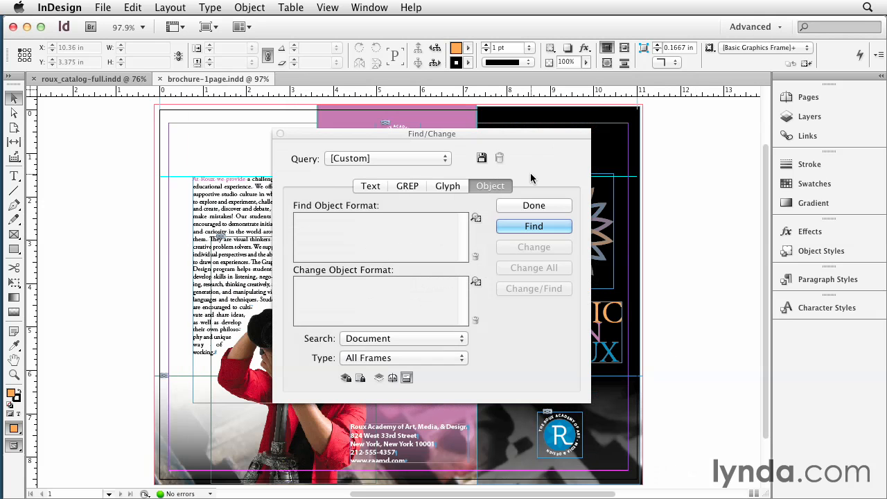
click(536, 206)
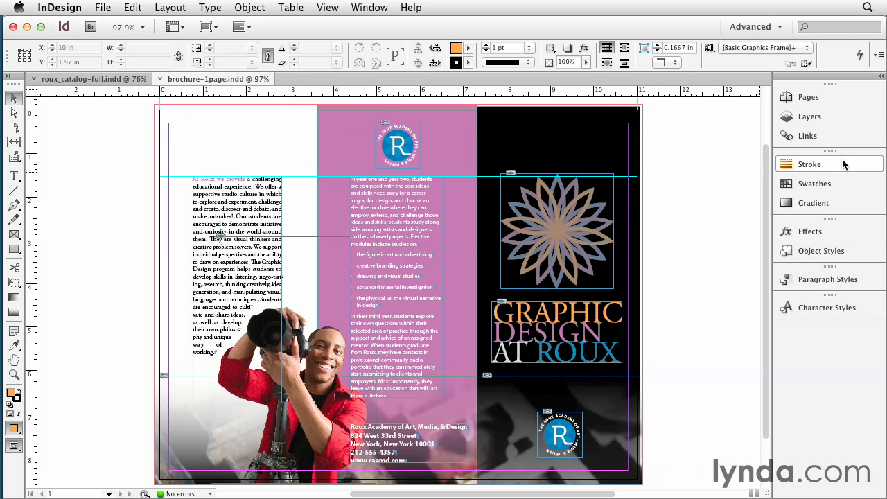
Display the brochure's color swatches and set Separations Preview to the Separations view
click(831, 184)
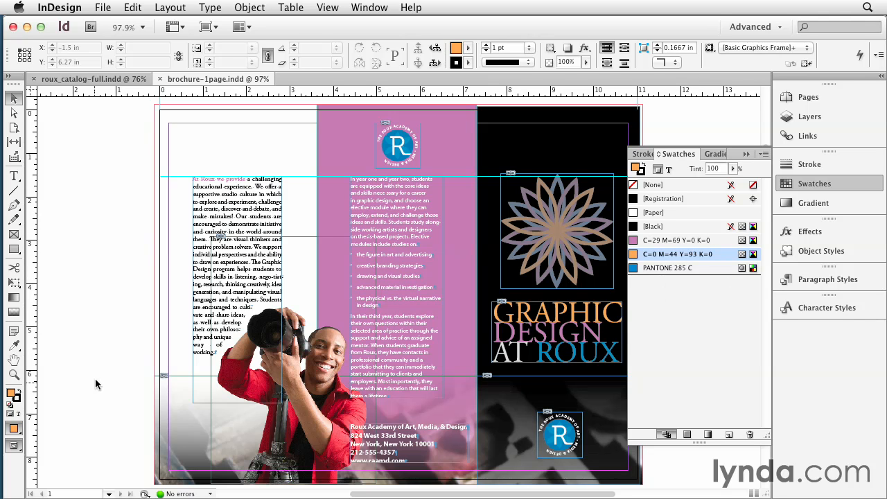
scroll(220, 359, down, 2)
scroll(221, 360, up, 2)
click(376, 6)
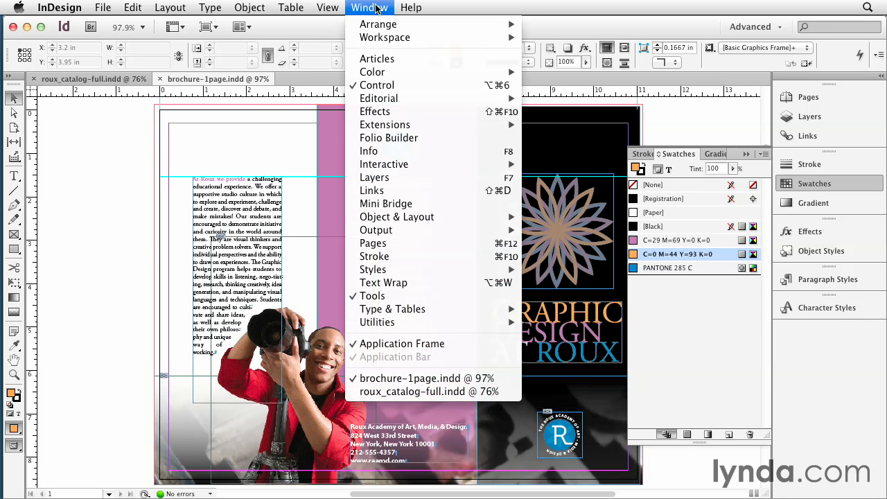
mouse_move(506, 231)
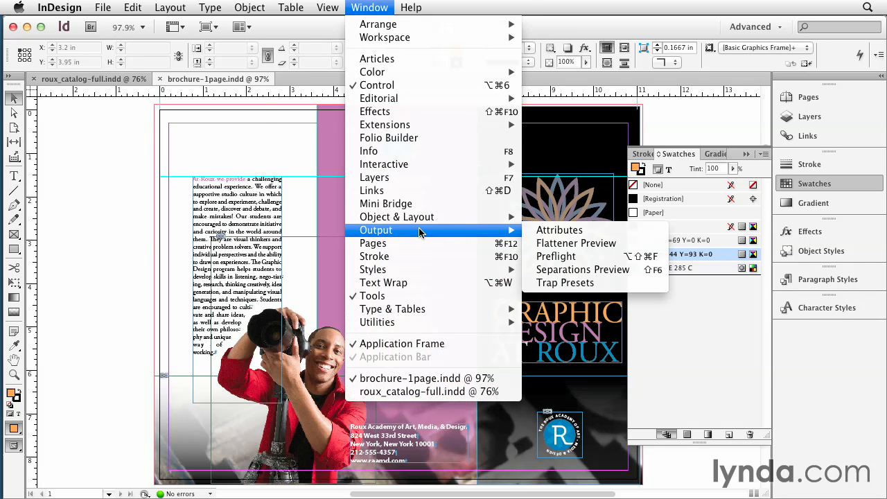
click(554, 271)
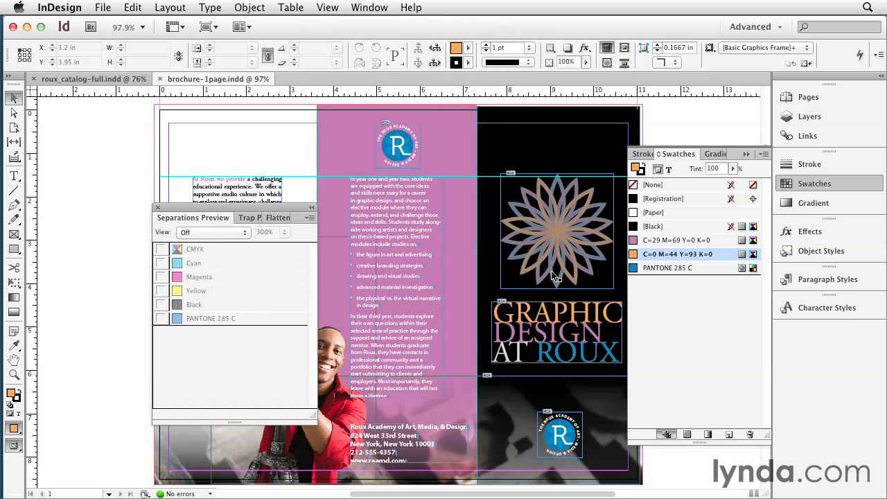
click(216, 234)
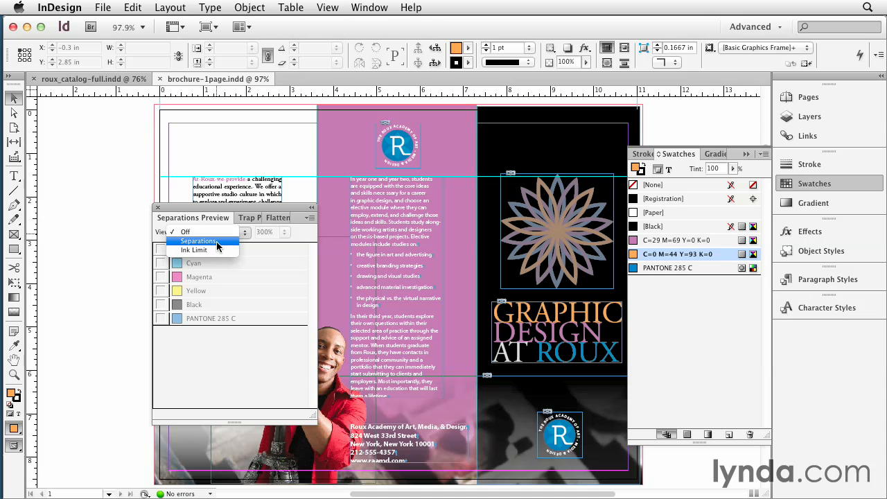
click(217, 242)
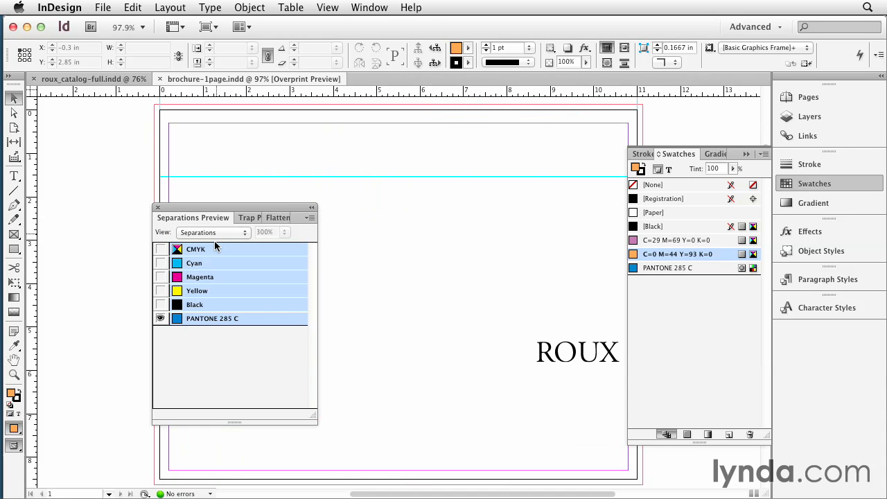
Show and hide the CMYK plates to isolate PANTONE 285 C, and select the frame containing the word ROUX
click(160, 249)
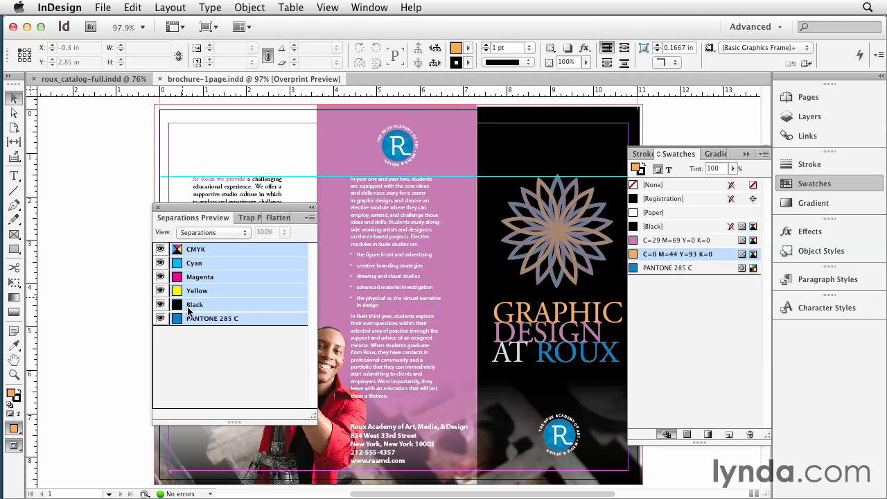
click(160, 250)
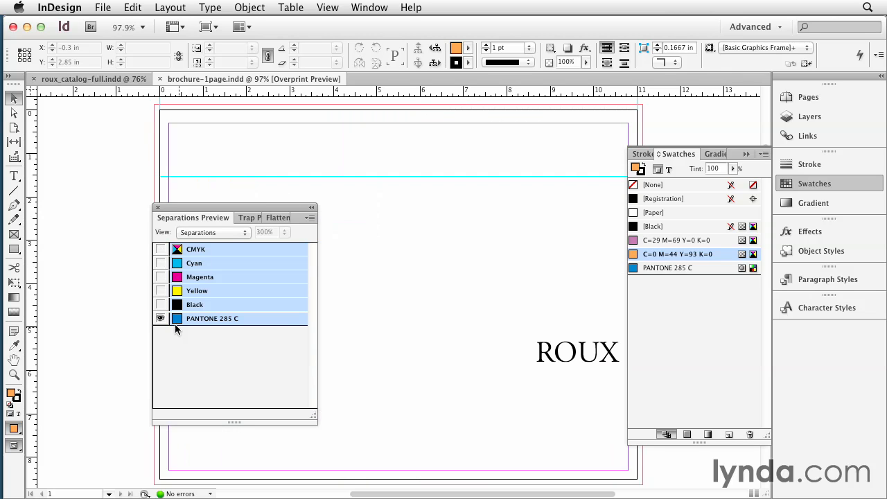
mouse_move(528, 349)
click(584, 357)
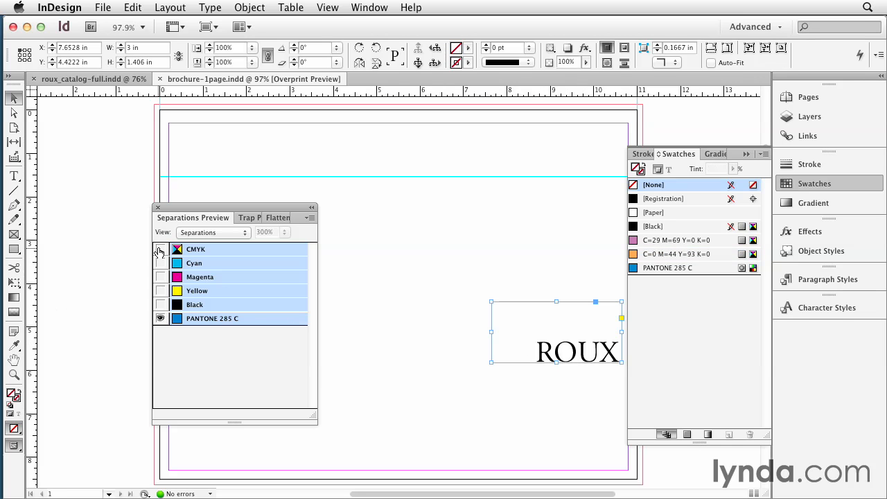
Show the CMYK plates again and turn off the separations view
click(160, 250)
click(219, 234)
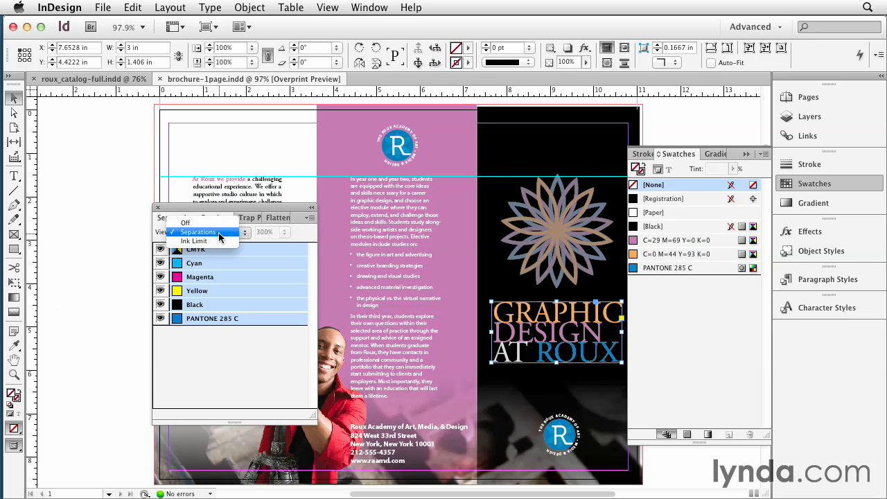
click(219, 223)
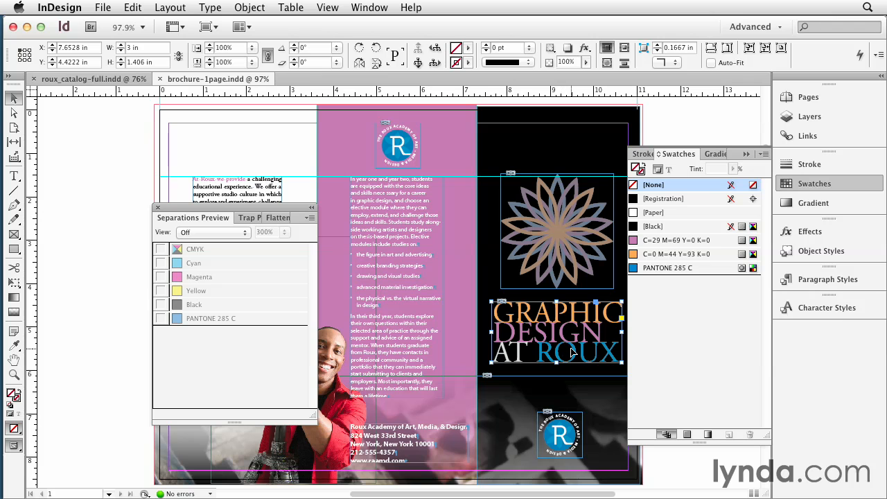
Identify the selected graphic's link, open brochuretext.ai in Illustrator to check the ROUX lettering's spot swatch, and return to InDesign
click(829, 134)
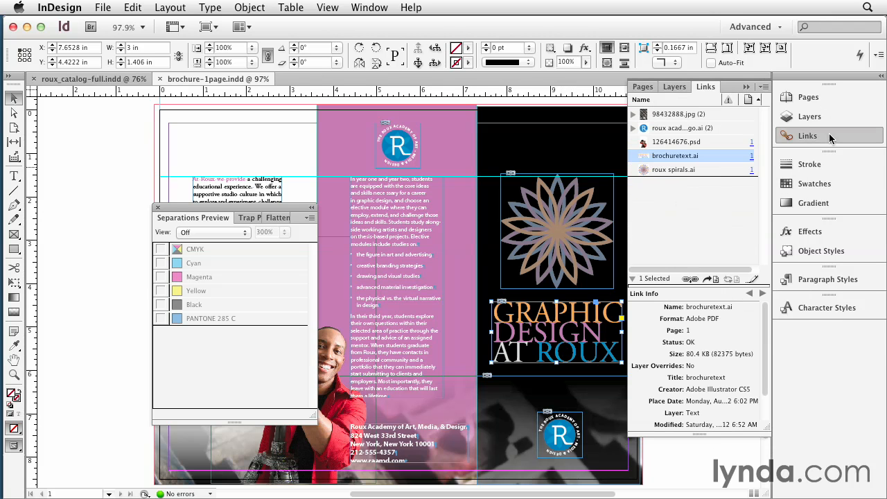
alt+double_click(570, 326)
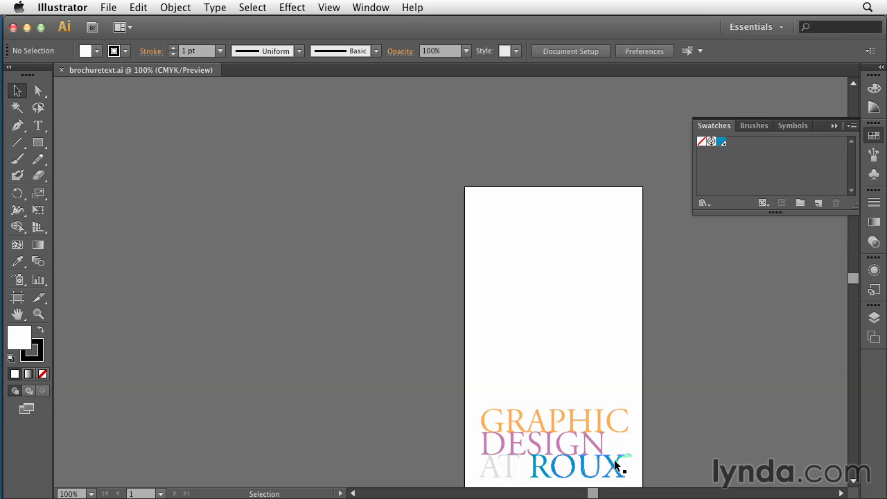
click(530, 479)
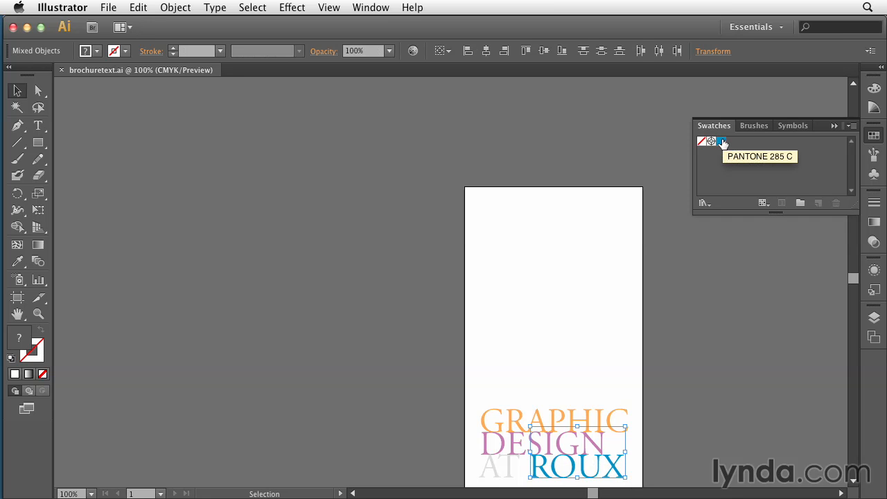
click(61, 70)
key(super+Tab)
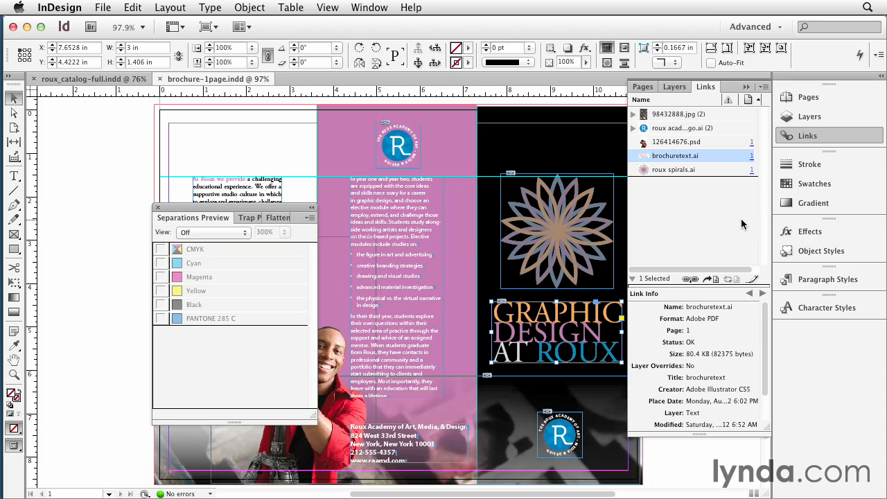
Examine the All Spots to Process option in the Ink Manager and cancel without changes
click(807, 186)
click(764, 151)
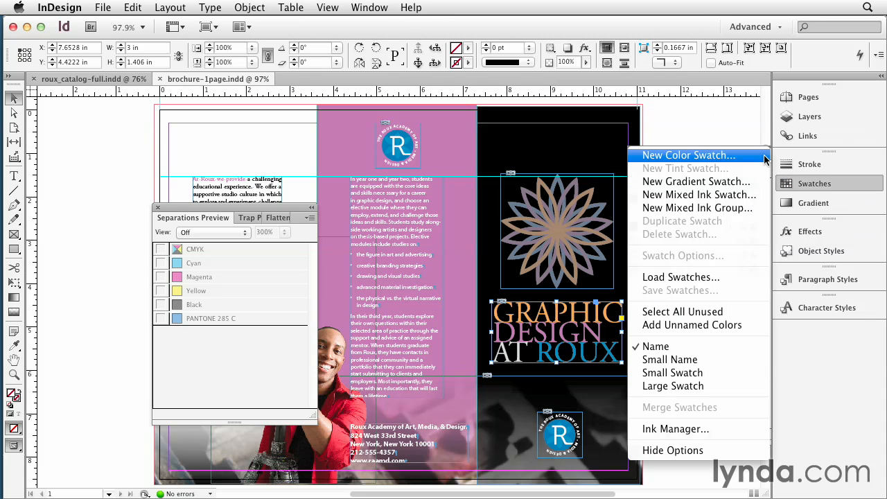
click(676, 429)
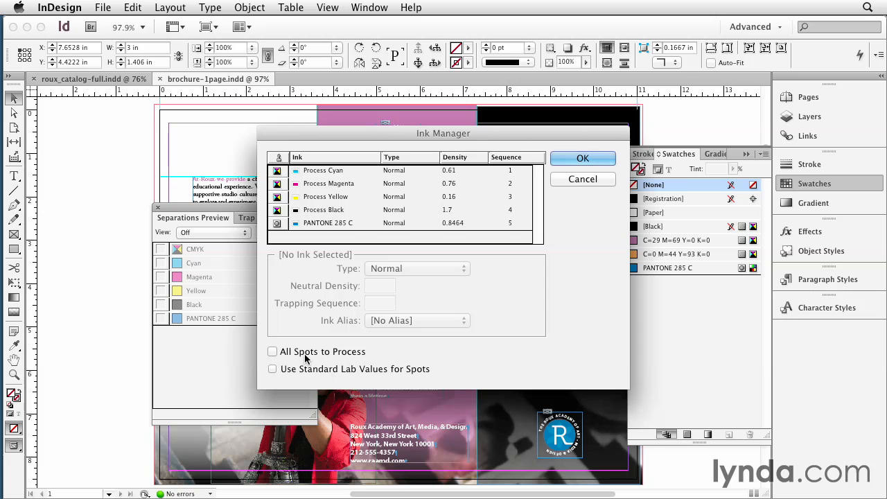
click(573, 180)
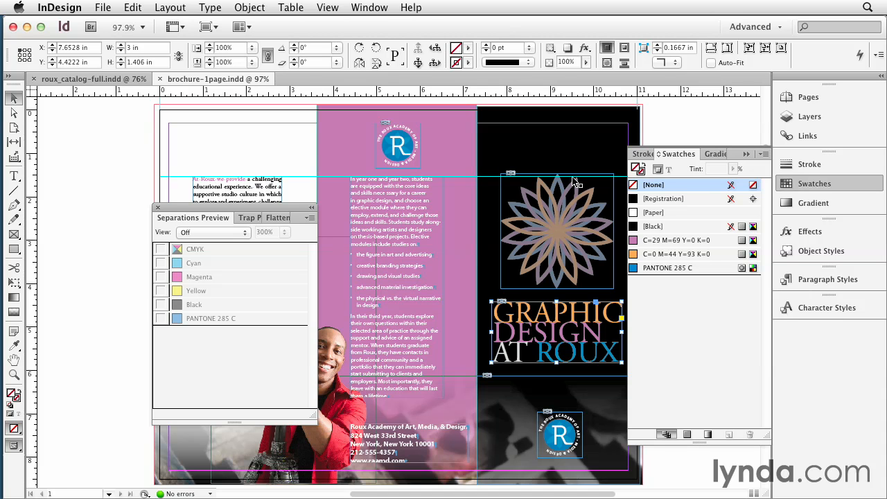
Switch to roux_catalog-full.indd, move Separations Preview aside, and set it to the Separations view to isolate PANTONE 285 C
click(108, 80)
drag(260, 208, 177, 179)
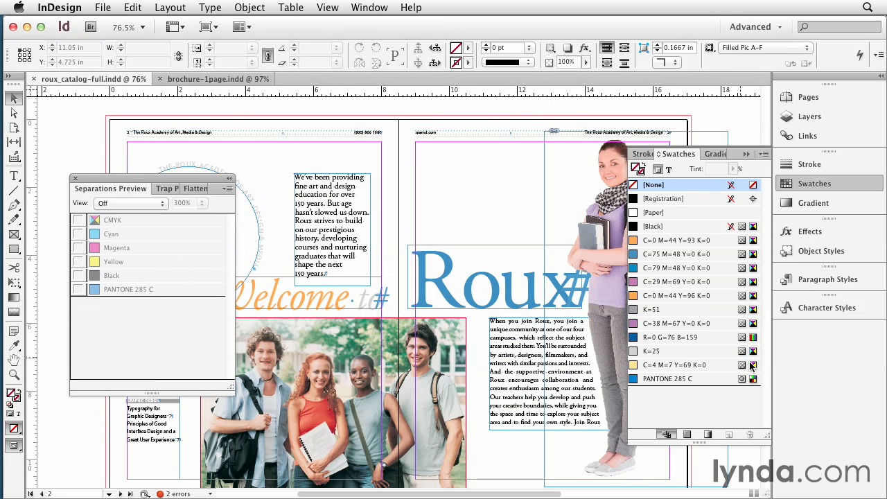
mouse_move(685, 387)
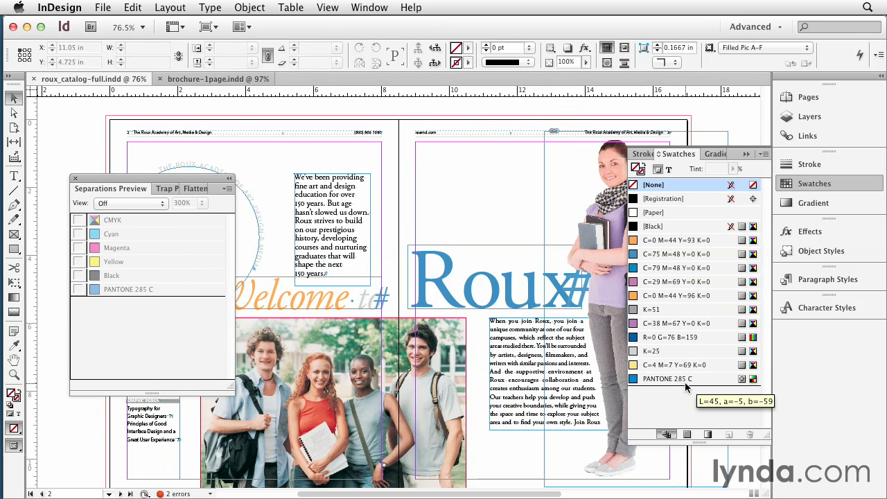
click(142, 202)
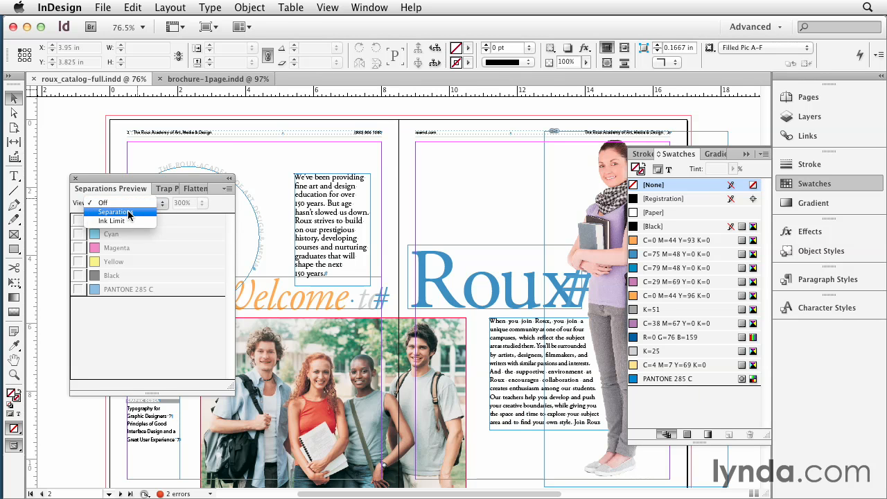
click(128, 214)
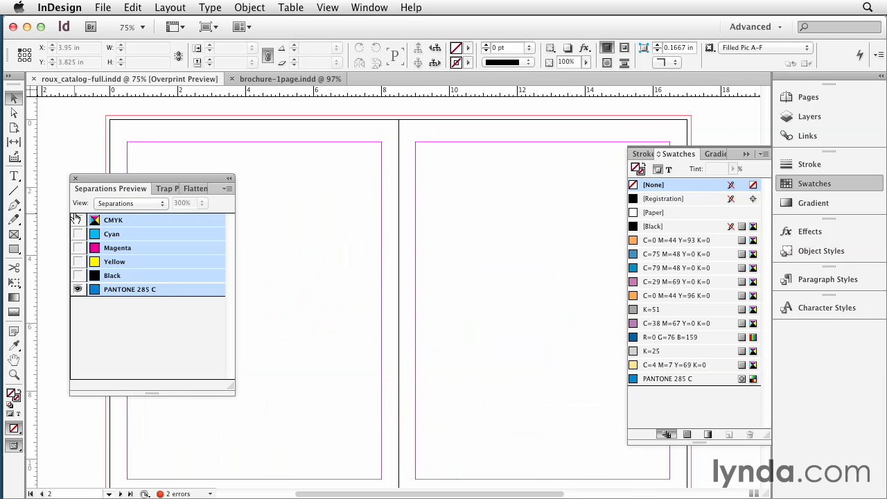
Hide the guides across the catalog spreads so only items on the PANTONE 285 C plate stand out
key(super+minus)
key(super+minus)
key(super+minus)
key(super+minus)
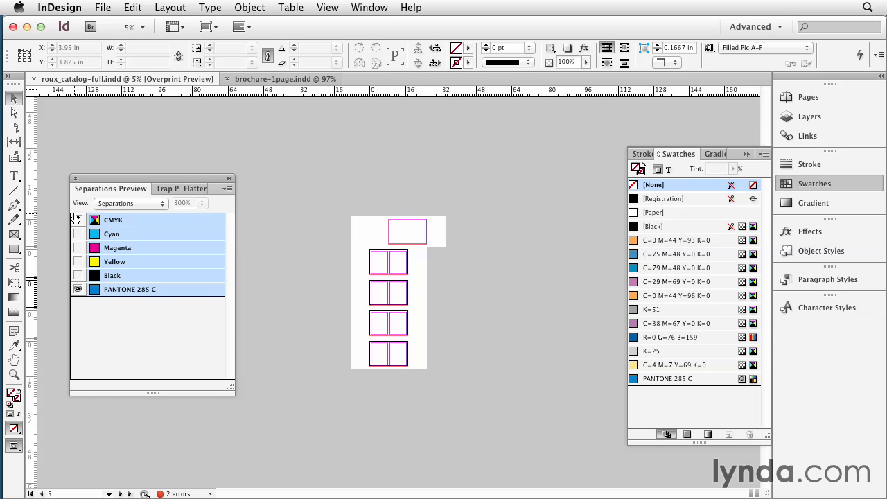
key(super+equal)
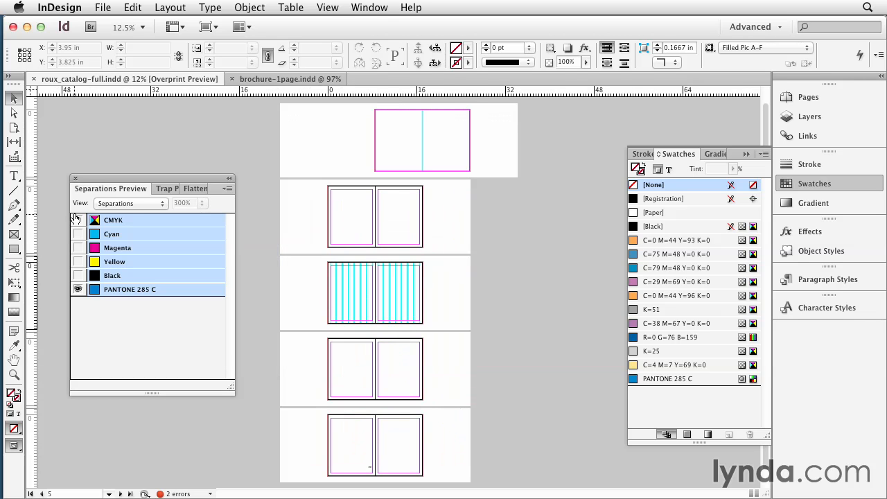
click(370, 7)
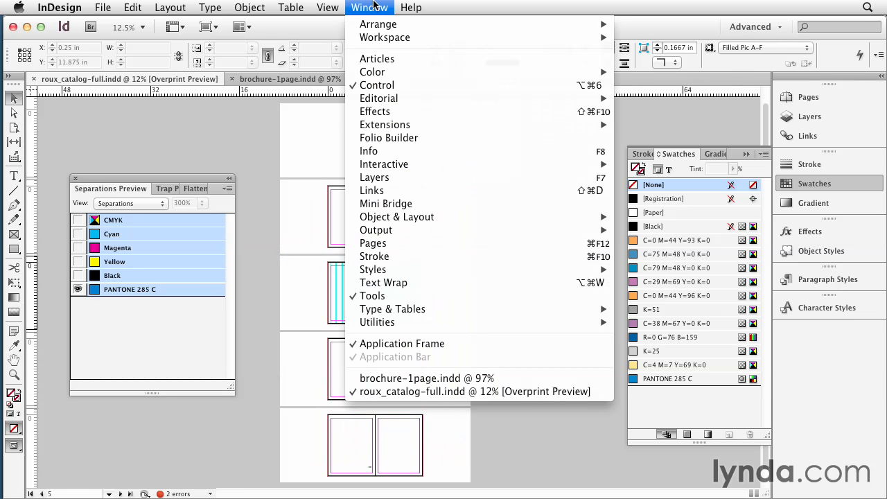
mouse_move(333, 8)
mouse_move(373, 256)
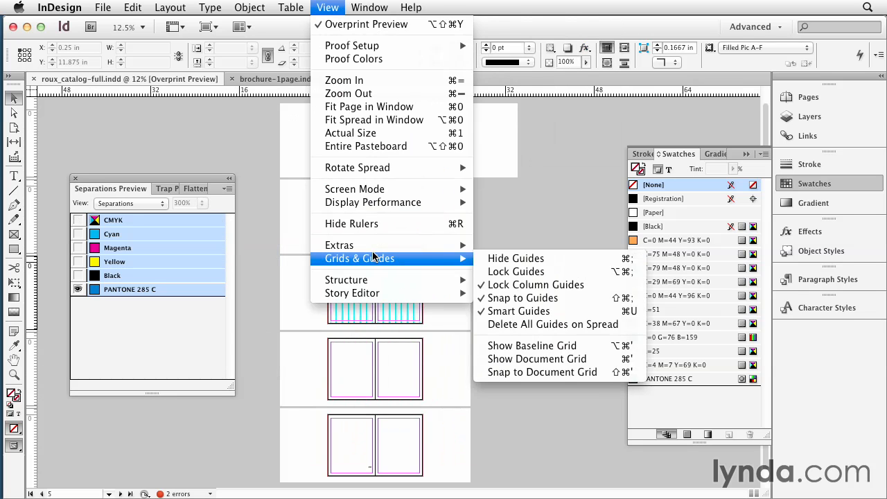
click(512, 258)
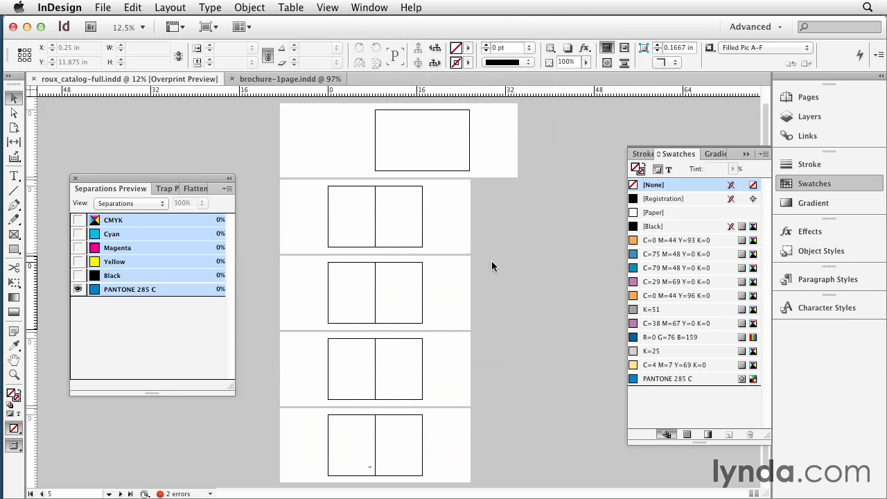
Select and examine up close the small item on page 8 that appears on the PANTONE 285 C plate
click(370, 470)
key(super+equal)
key(super+equal)
key(super+equal)
key(super+equal)
key(super+equal)
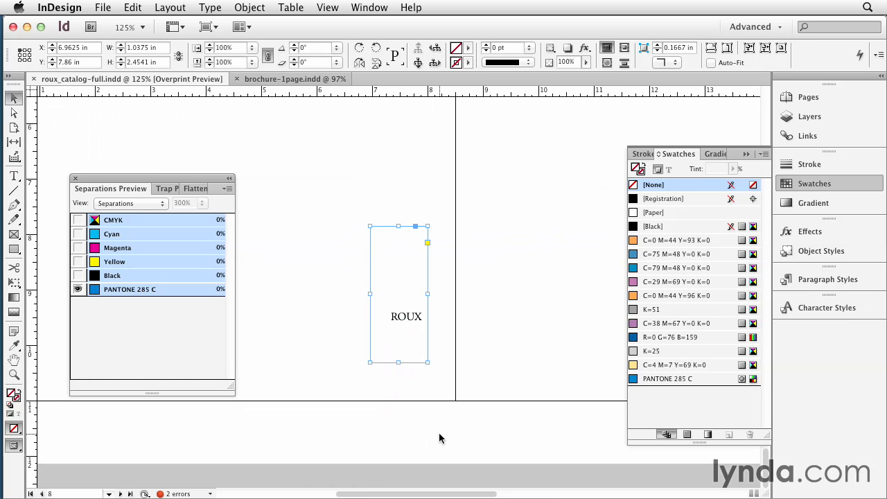
key(super+equal)
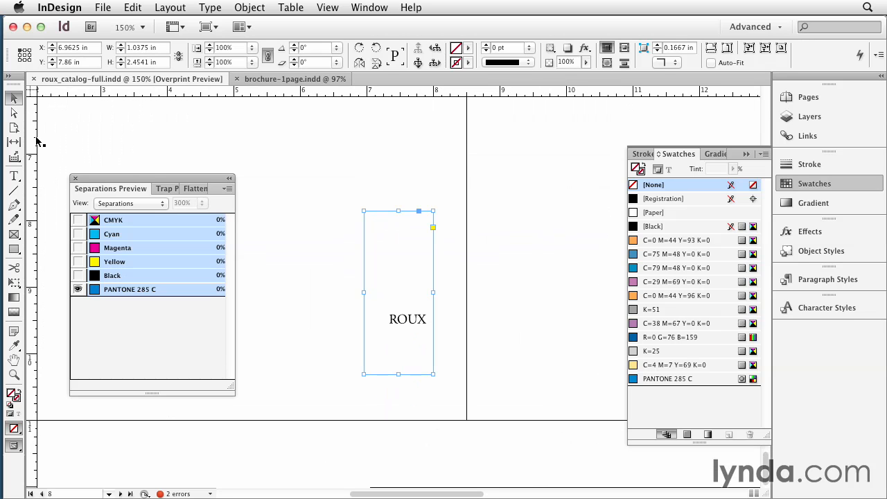
Turn off the separations view and identify the linked file of the selected graphic on page 8
click(131, 203)
click(127, 190)
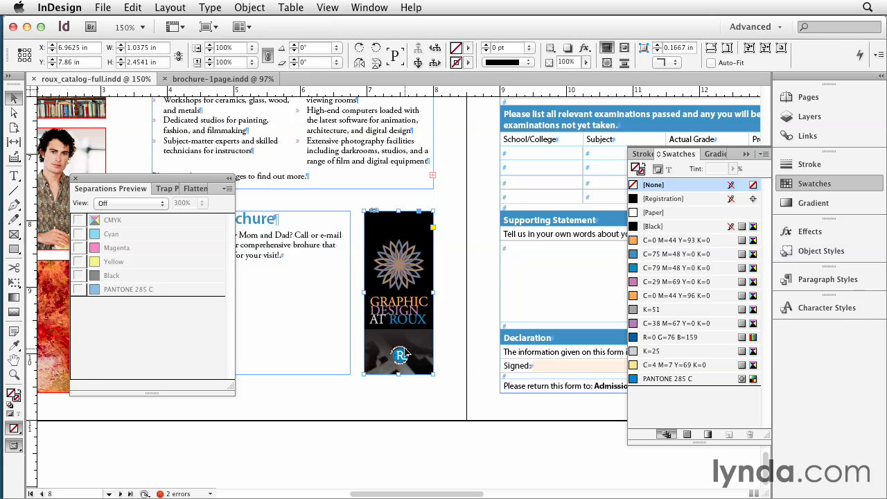
click(833, 130)
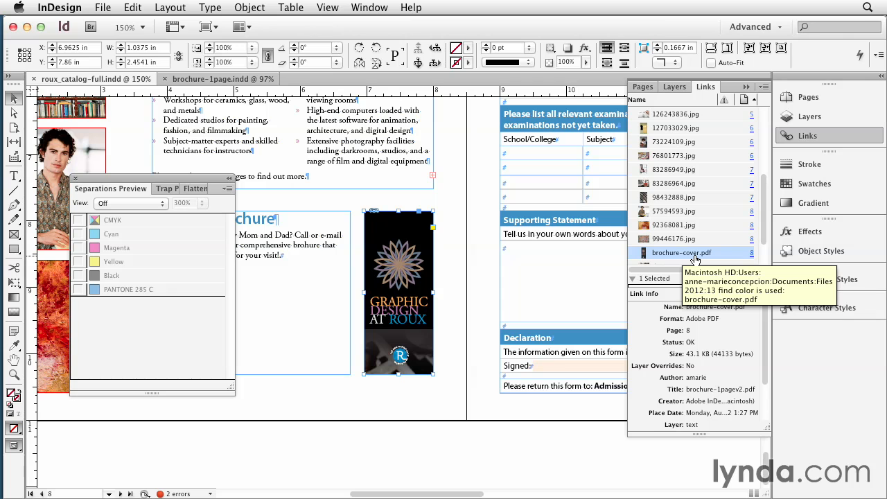
Check the catalog's swatch list for unused colors by selecting all unused swatches
click(815, 183)
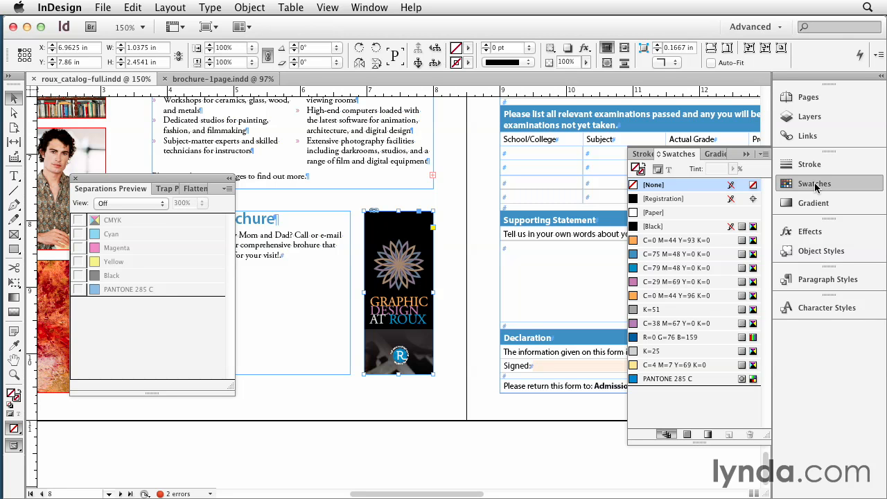
click(763, 154)
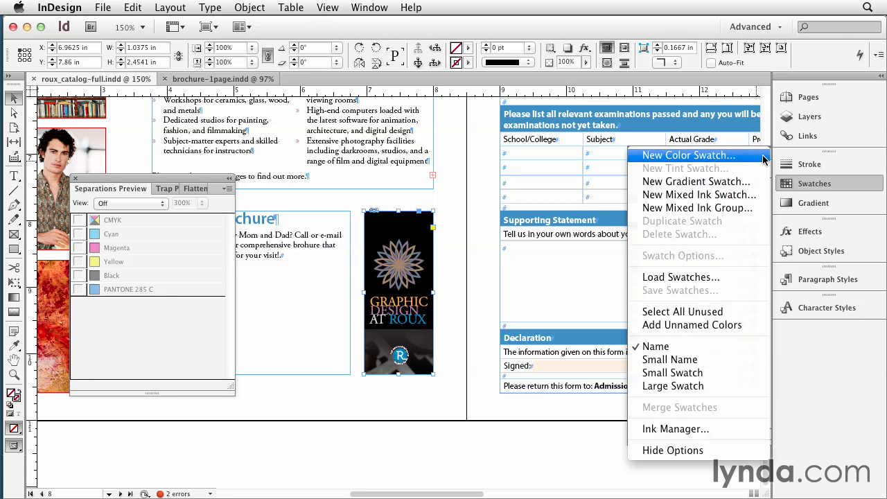
click(749, 311)
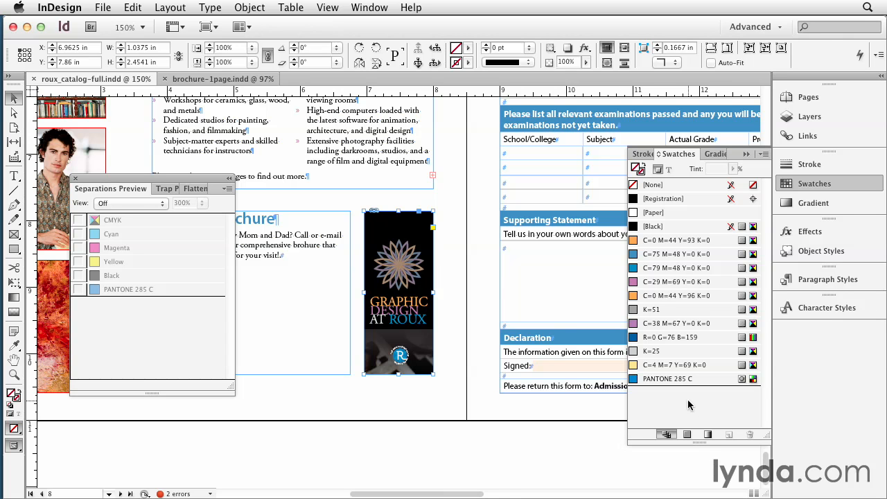
Convert the C=0 M=44 Y=93 K=0 orange swatch from a process color to a spot color
key(super+0)
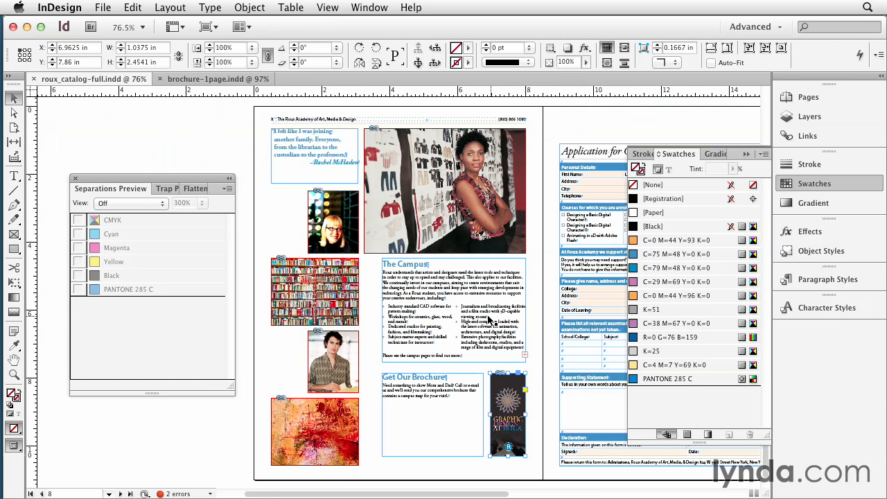
scroll(489, 317, up, 10)
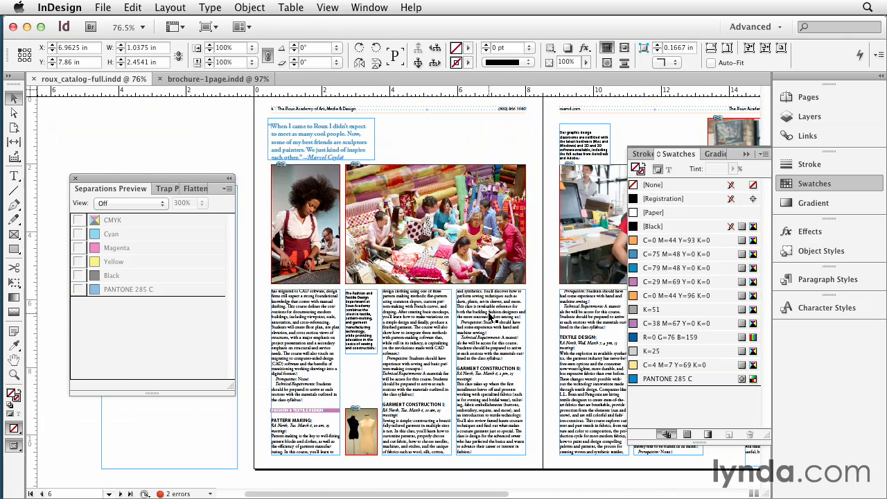
scroll(489, 317, up, 4)
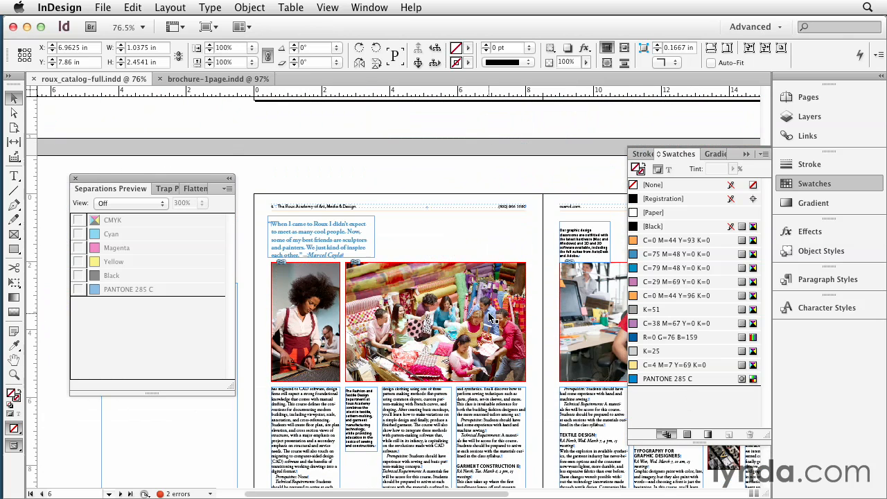
right_click(676, 241)
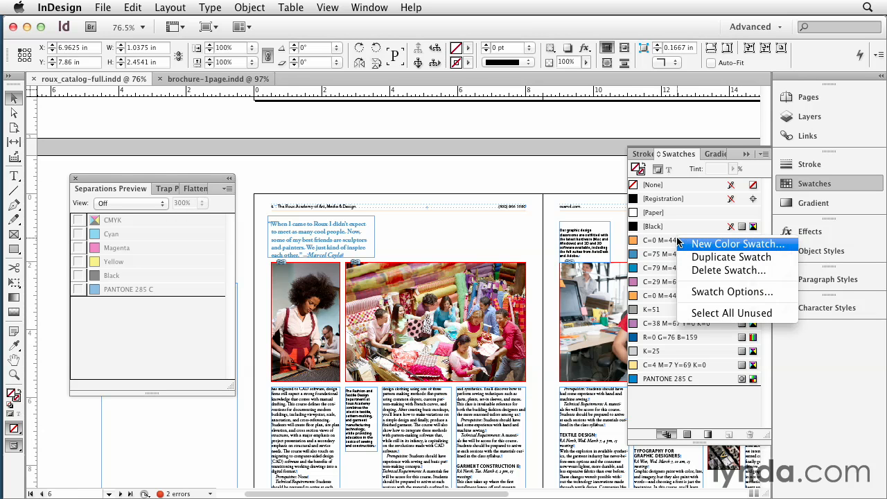
click(701, 294)
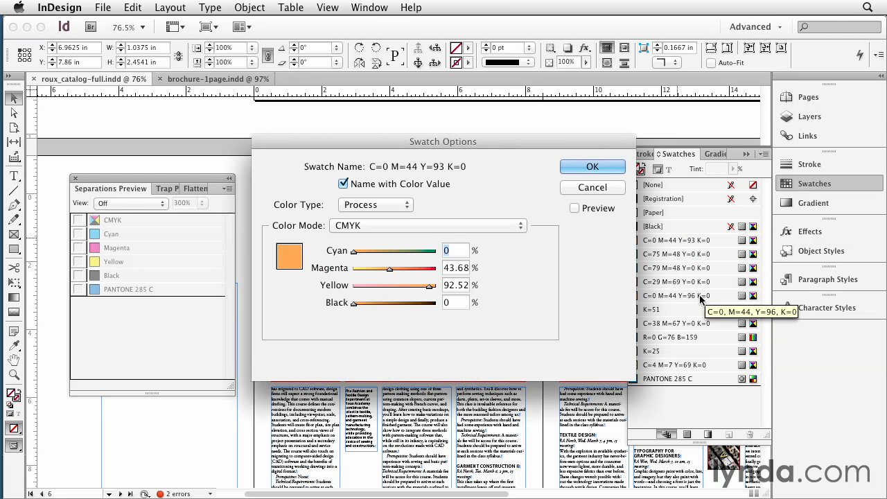
click(355, 208)
click(367, 217)
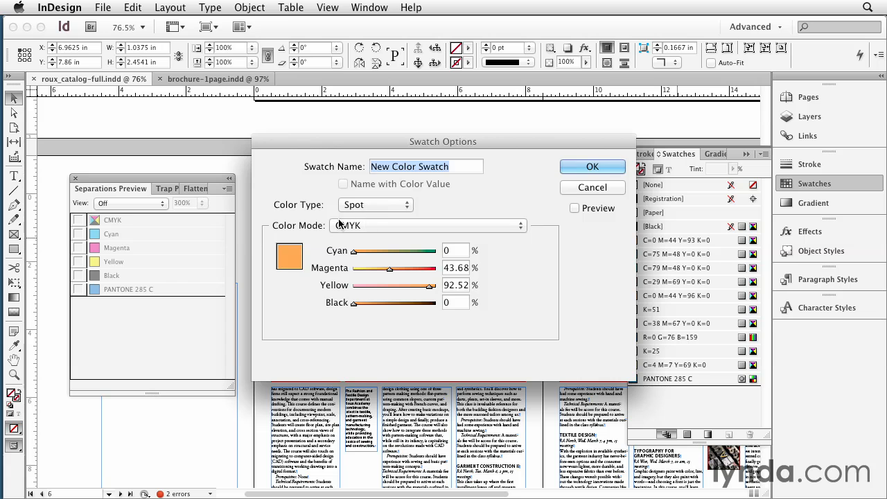
click(594, 166)
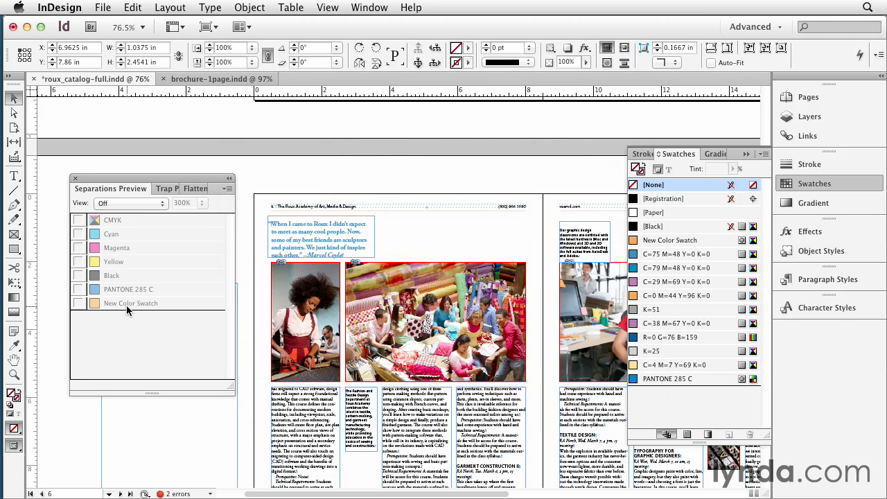
Isolate the New Color Swatch plate in the Separations view and look through the spreads for its use
click(114, 203)
click(115, 212)
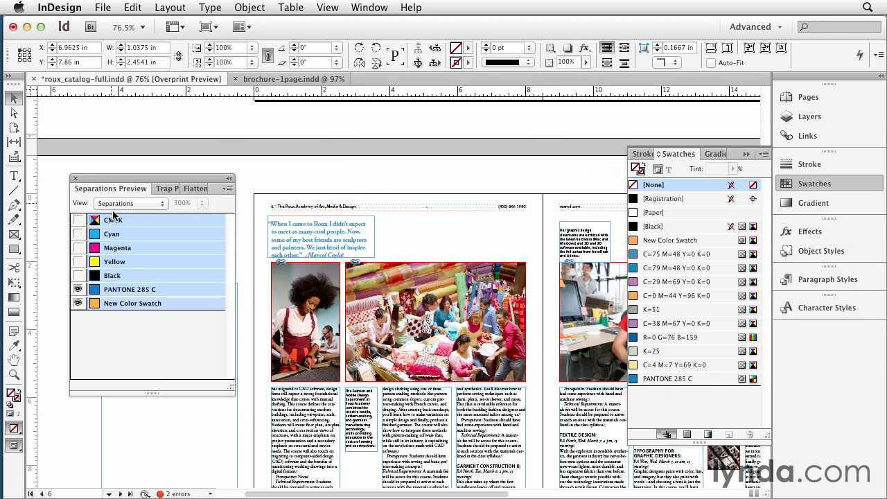
click(78, 220)
click(78, 290)
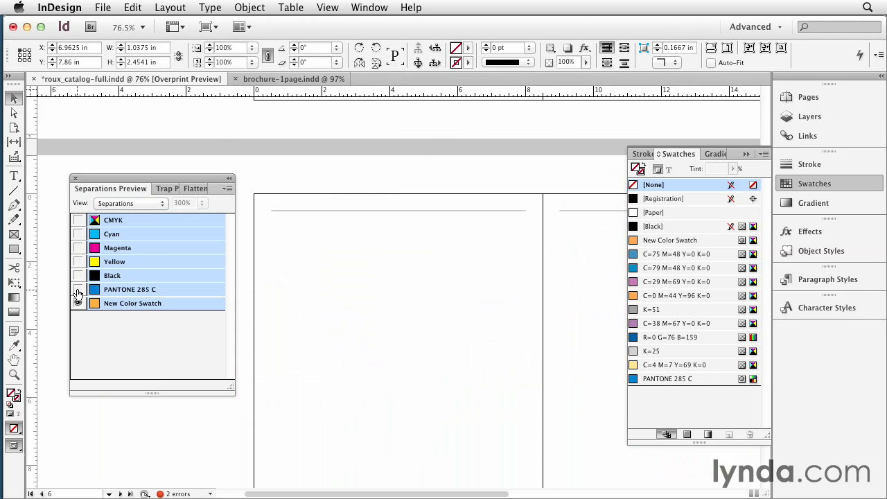
key(super+minus)
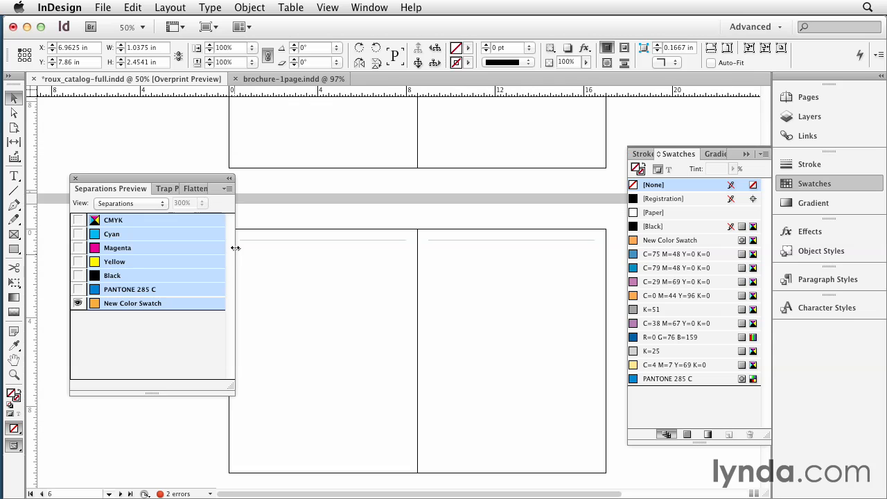
scroll(386, 273, up, 5)
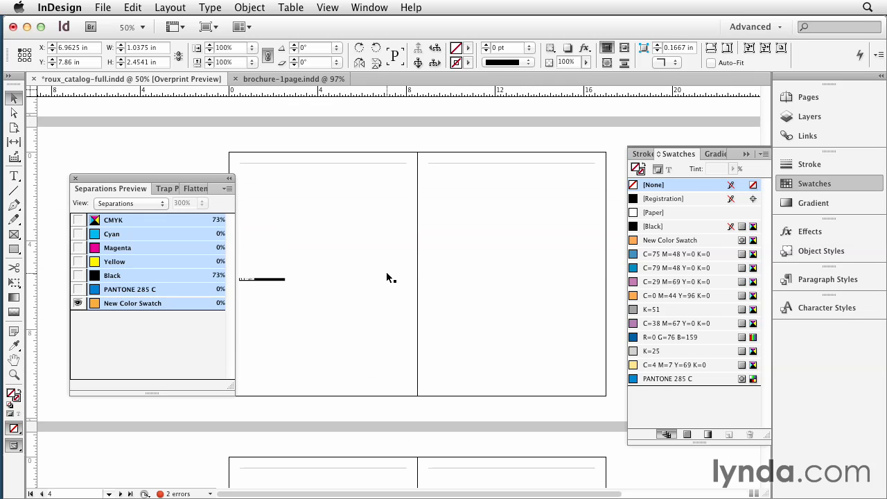
Select the text frame with the ANIMATION heading on page 4 and turn off separations to see the orange bar in context
click(264, 280)
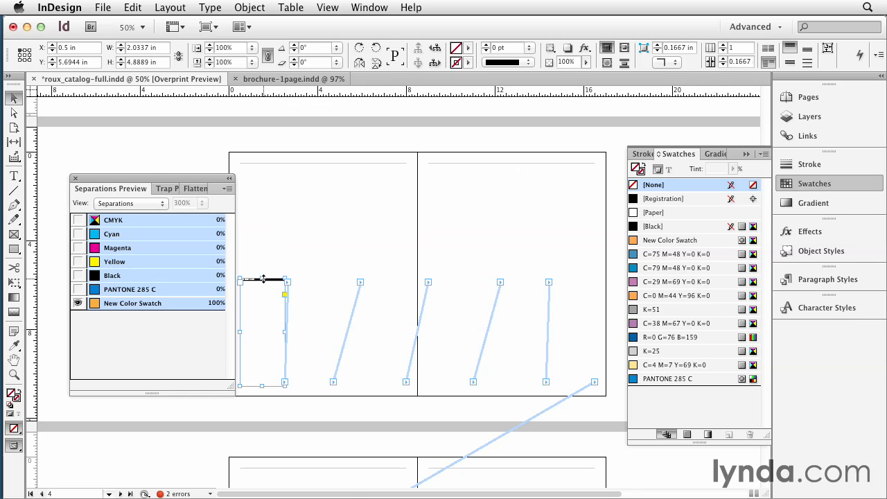
key(super+equal)
key(super+equal)
key(super+equal)
key(super+equal)
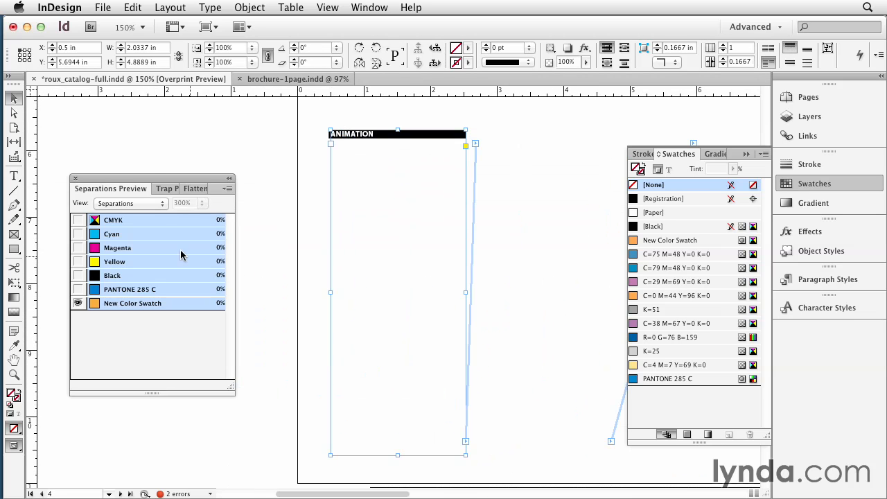
click(130, 203)
click(138, 193)
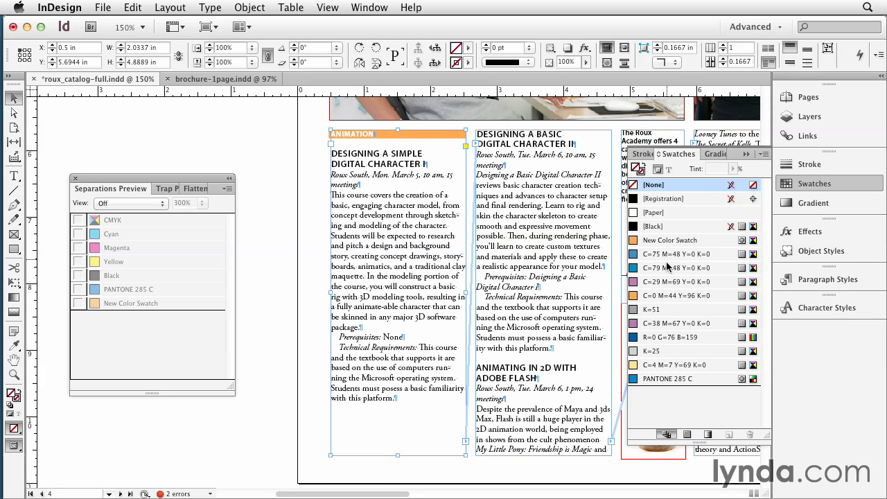
Change the orange New Color Swatch back to the Process color type and name it with its color value
right_click(661, 240)
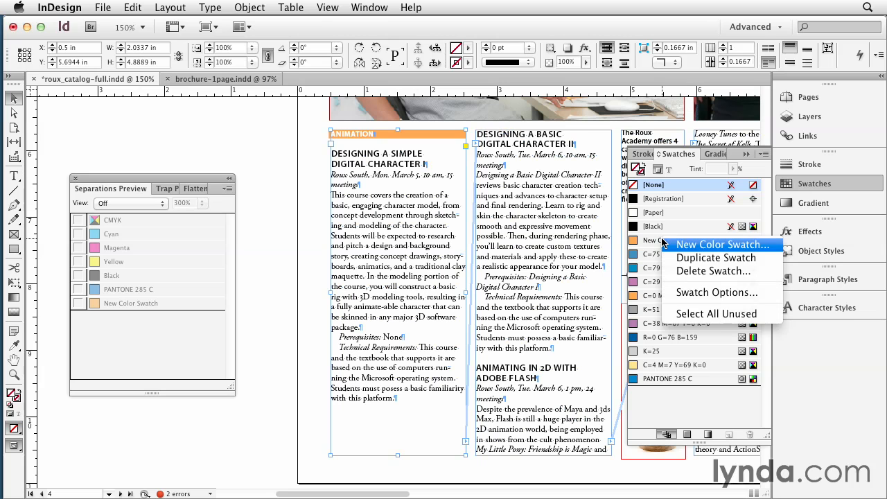
click(691, 295)
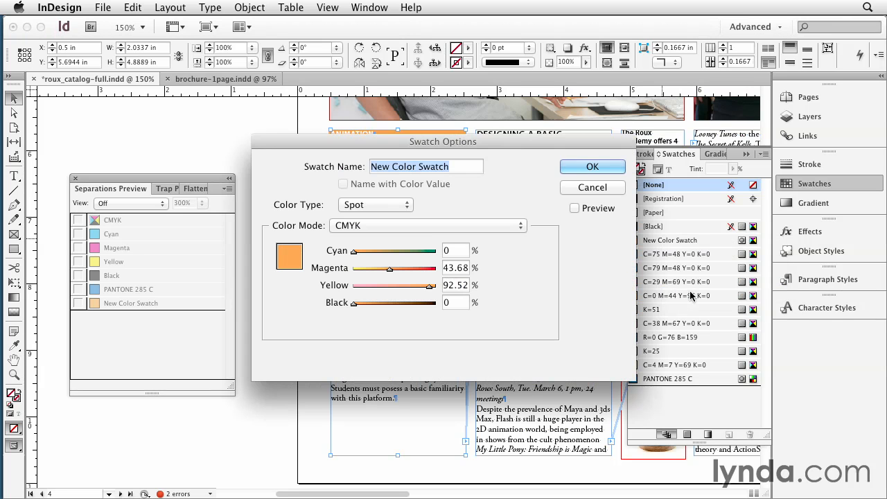
click(374, 205)
click(358, 190)
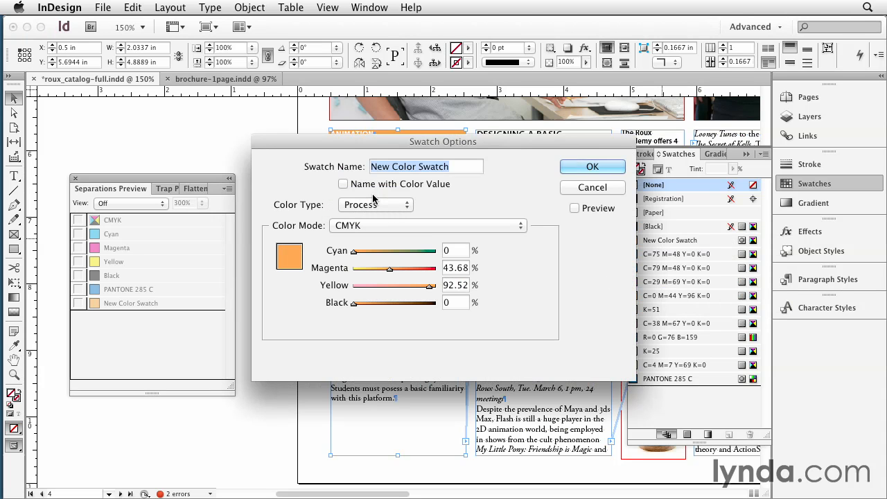
click(343, 183)
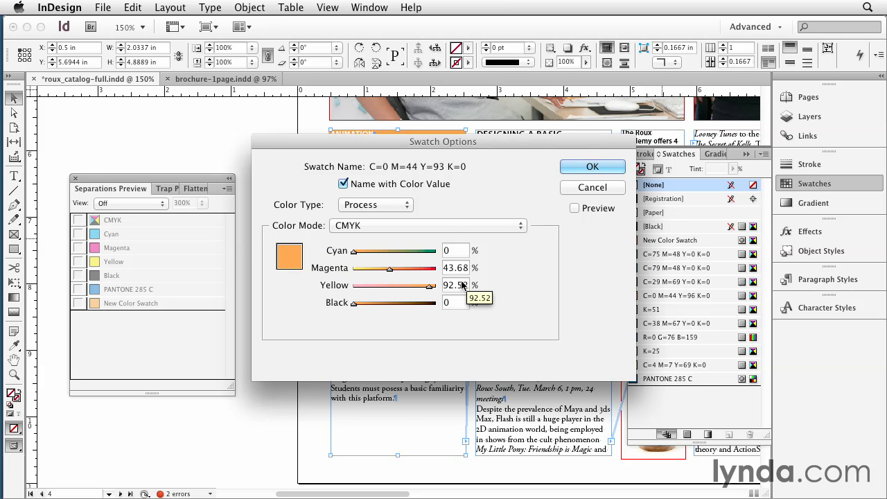
click(591, 168)
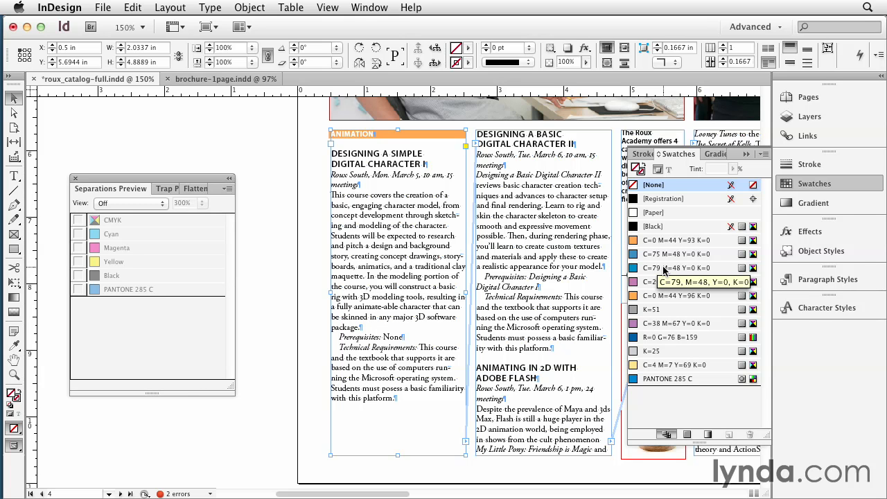
Convert the C=79 M=48 Y=0 K=0 blue swatch to a spot color
right_click(663, 269)
click(686, 321)
click(381, 204)
click(367, 219)
click(578, 169)
Turn on the Separations view with only the blue New Color Swatch plate visible and search the catalog spreads for its use
click(118, 203)
click(116, 212)
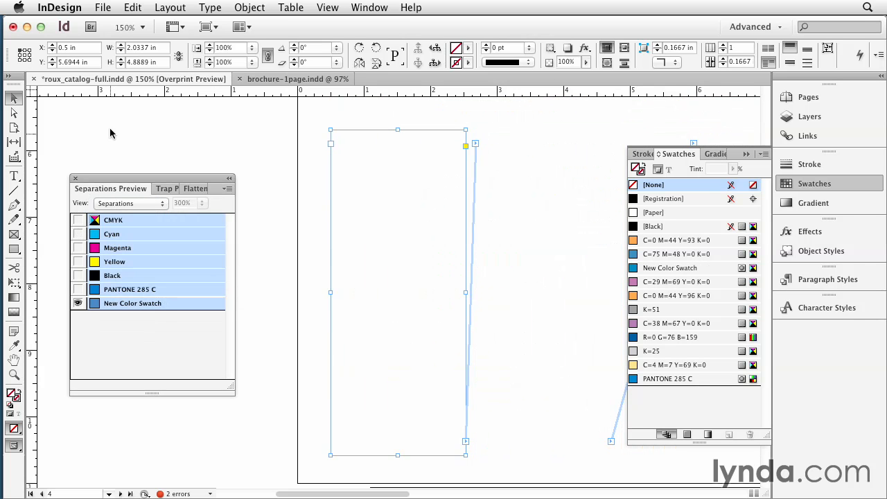
click(211, 145)
key(super+minus)
key(super+minus)
key(super+minus)
key(super+minus)
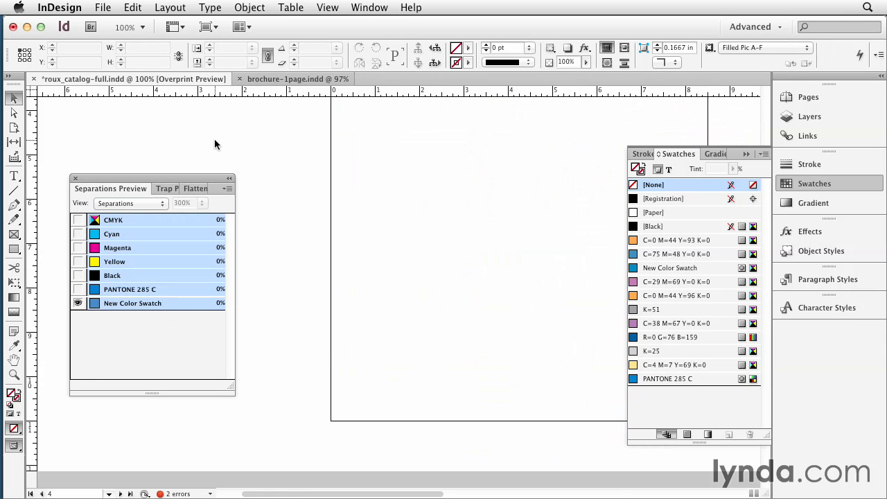
scroll(368, 166, up, 5)
scroll(368, 165, up, 5)
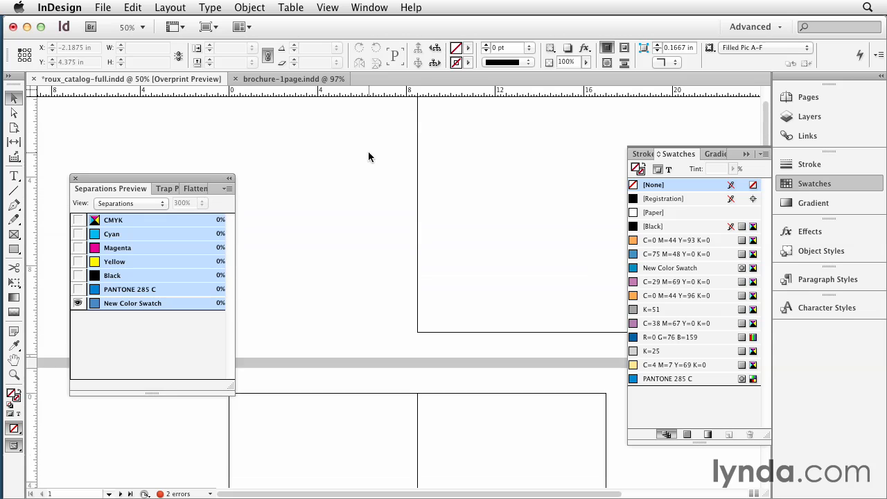
drag(458, 494, 504, 494)
key(super+minus)
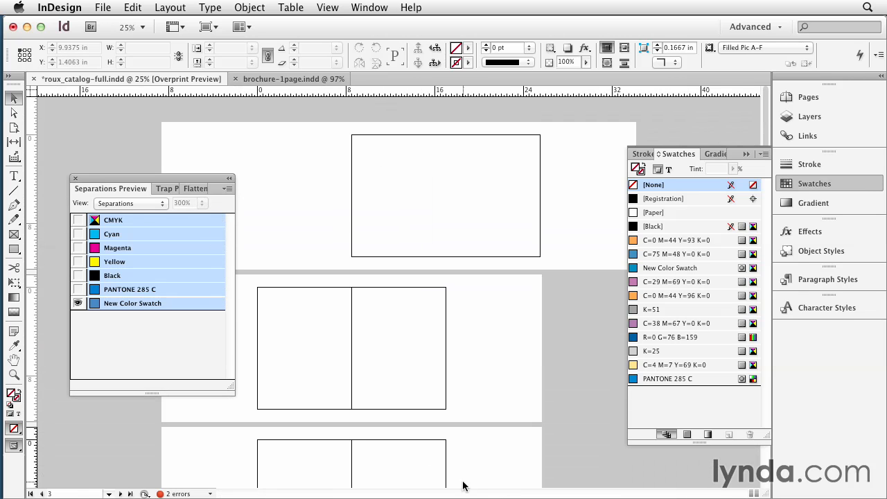
Locate the small blue text on the page 8 plate, select its frame, and turn off separations to see it at 200% in context
scroll(401, 322, down, 5)
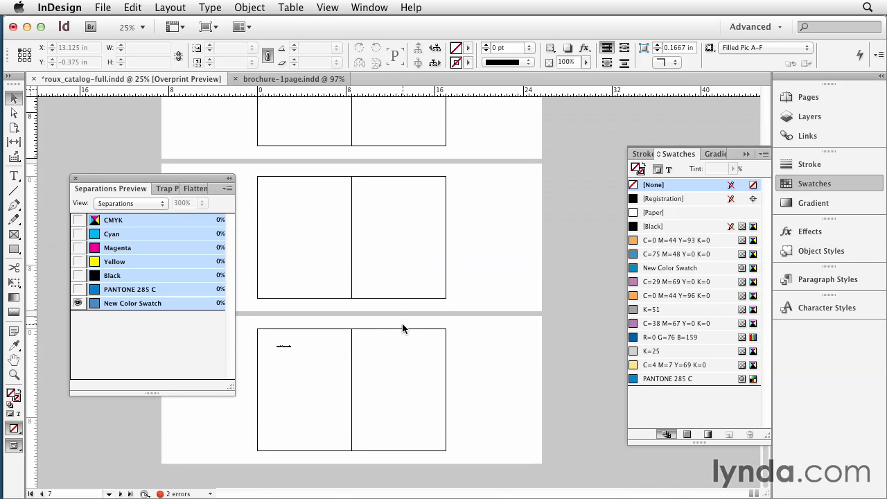
click(287, 351)
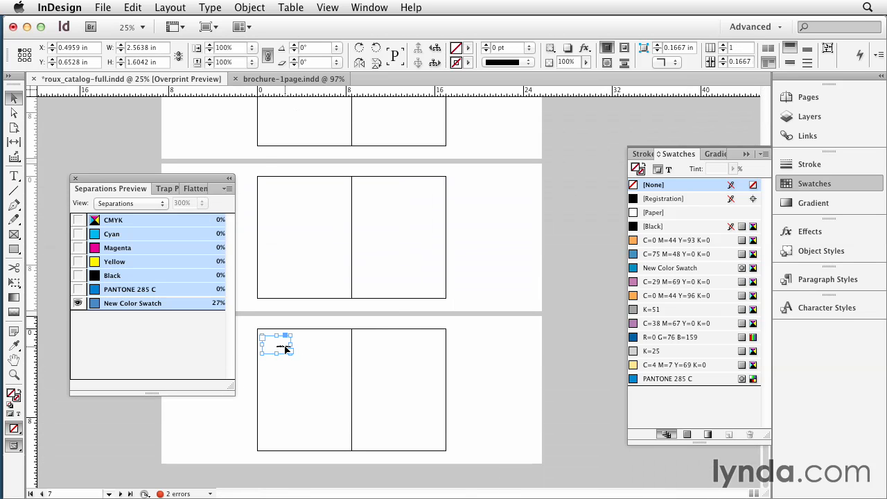
key(super+equal)
key(super+equal)
key(super+equal)
key(super+equal)
key(super+equal)
key(super+equal)
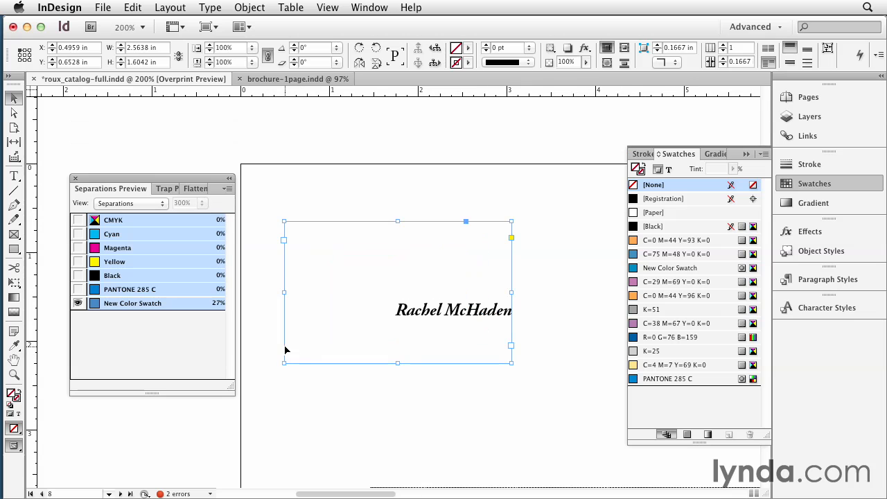
click(143, 203)
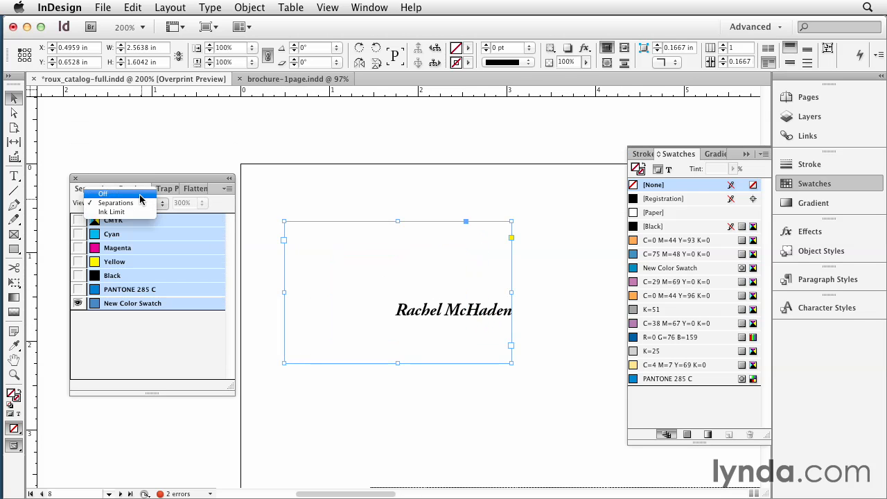
click(134, 194)
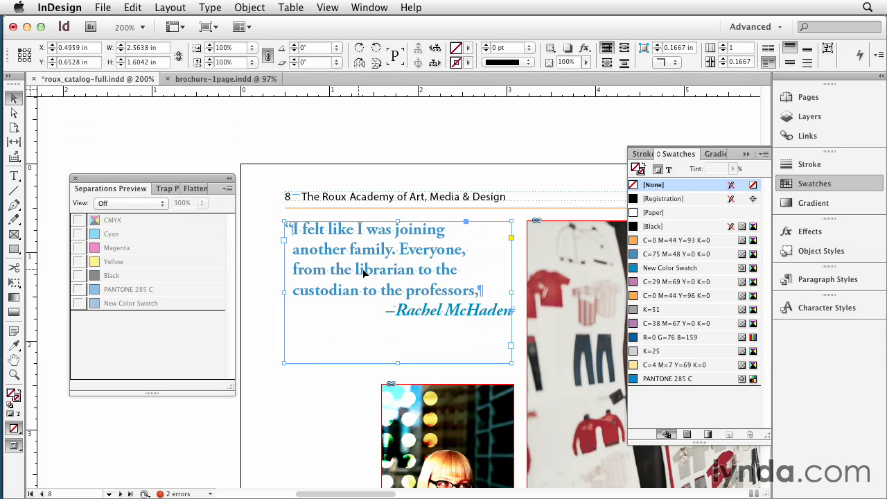
Check which color swatches are applied to the quote text and to the attribution line below it
double_click(447, 303)
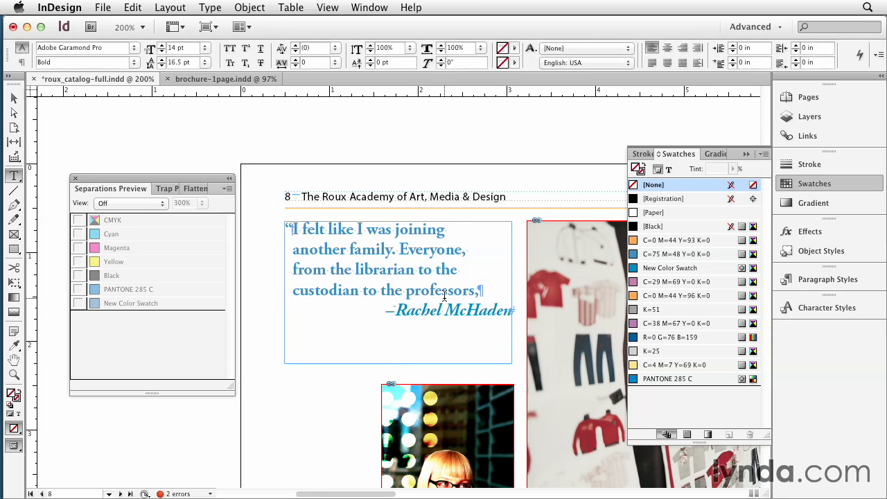
drag(414, 289, 447, 290)
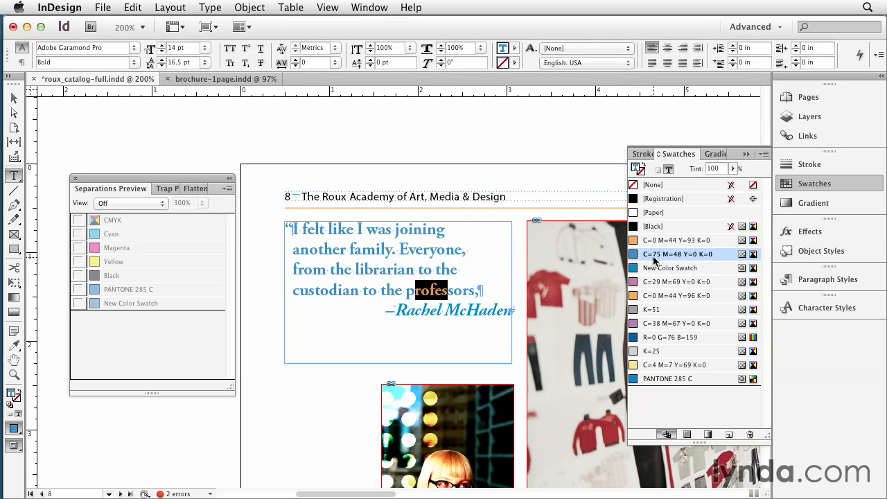
click(458, 310)
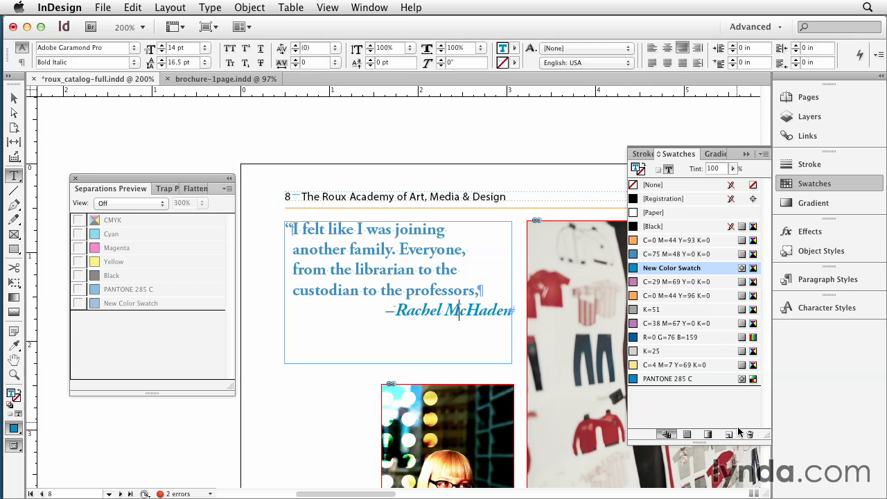
mouse_move(667, 269)
Apply the C=75 M=48 Y=0 K=0 swatch to the whole attribution line under the page 8 quote
drag(375, 313, 516, 312)
click(669, 254)
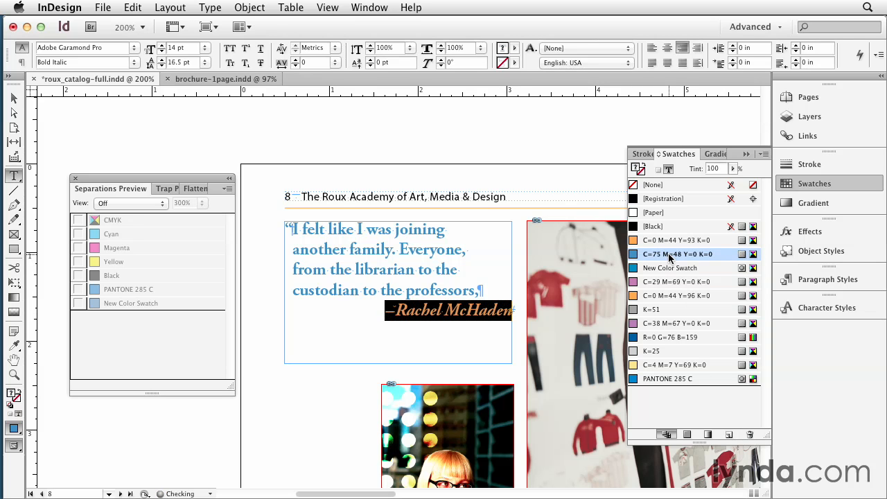
click(448, 331)
Select all unused swatches and delete the blue New Color Swatch from the catalog
click(763, 154)
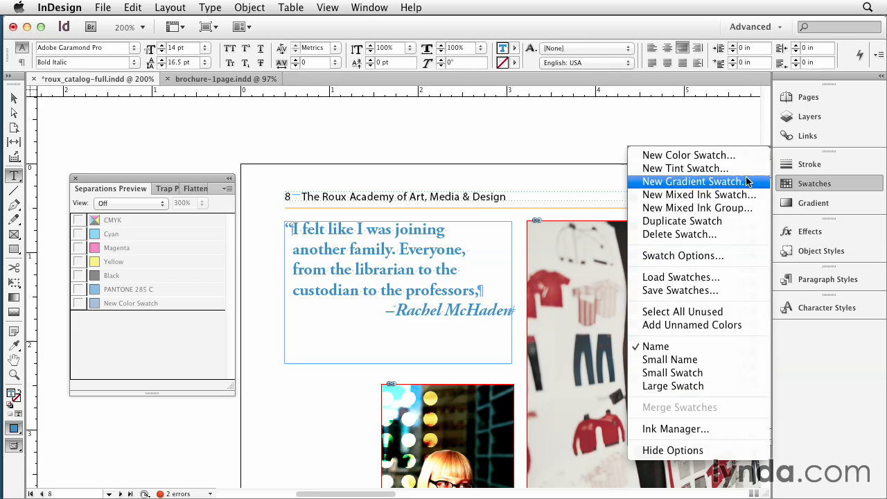
click(720, 310)
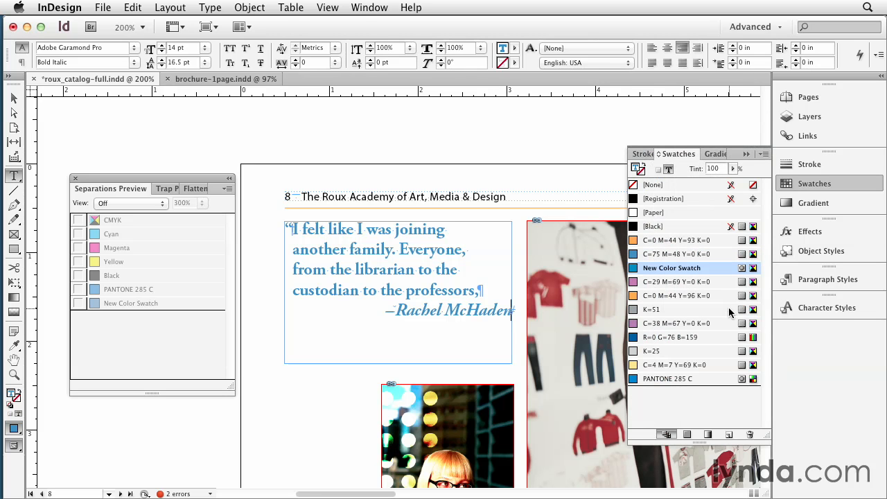
click(750, 435)
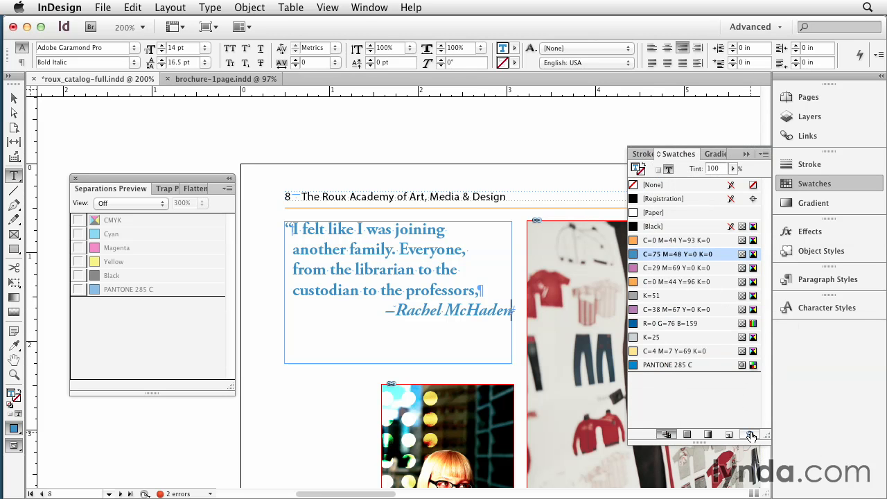